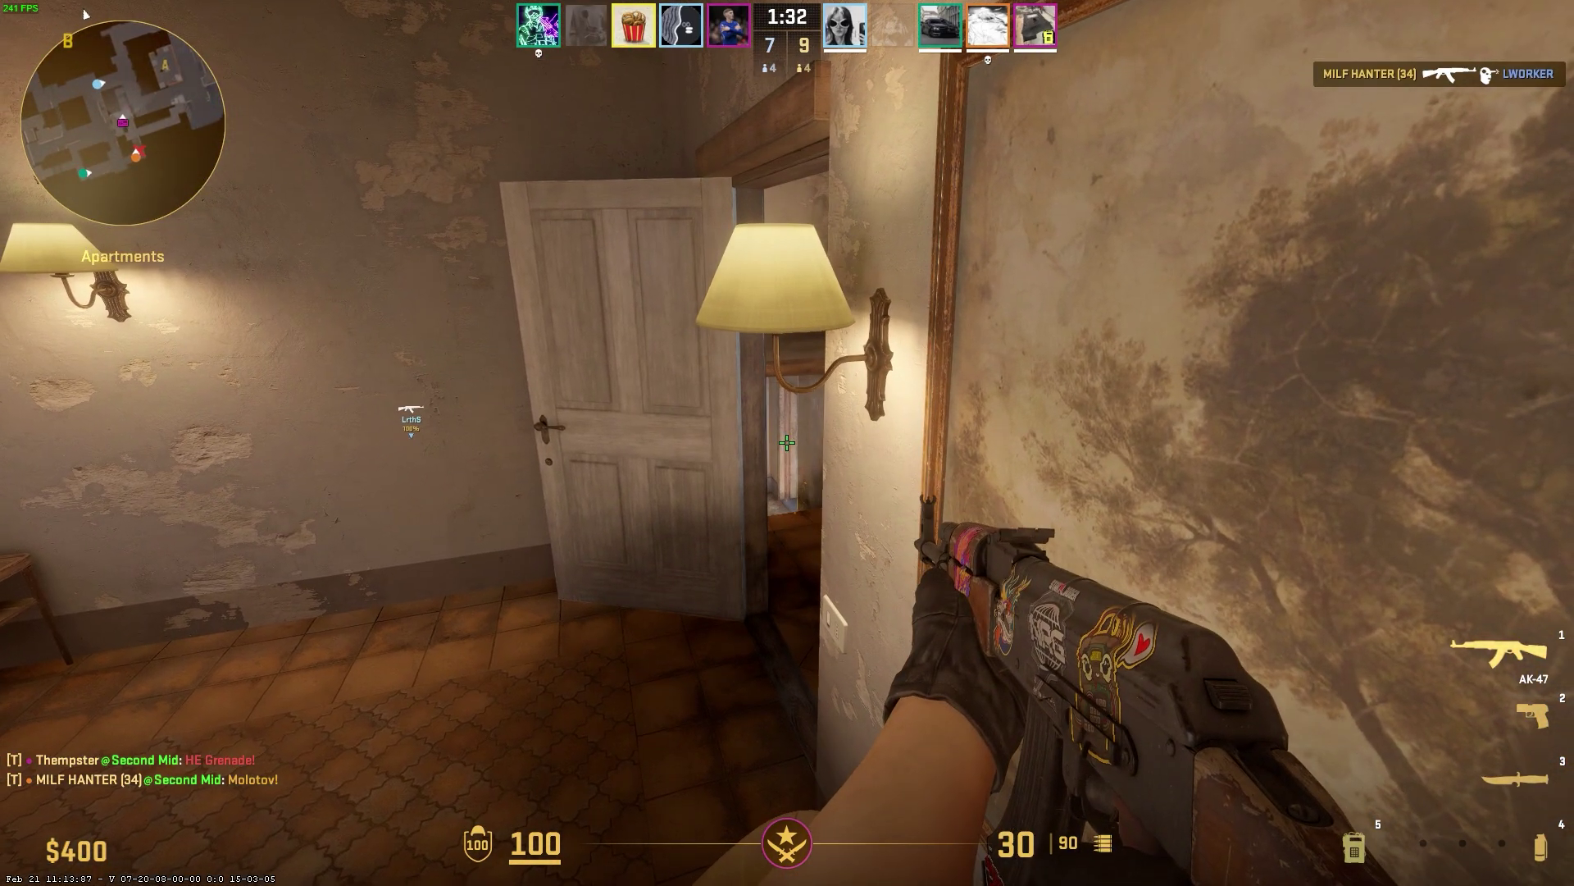
Advance through the apartments and shoot the enemy with the AK-47 and P250.
key("w")
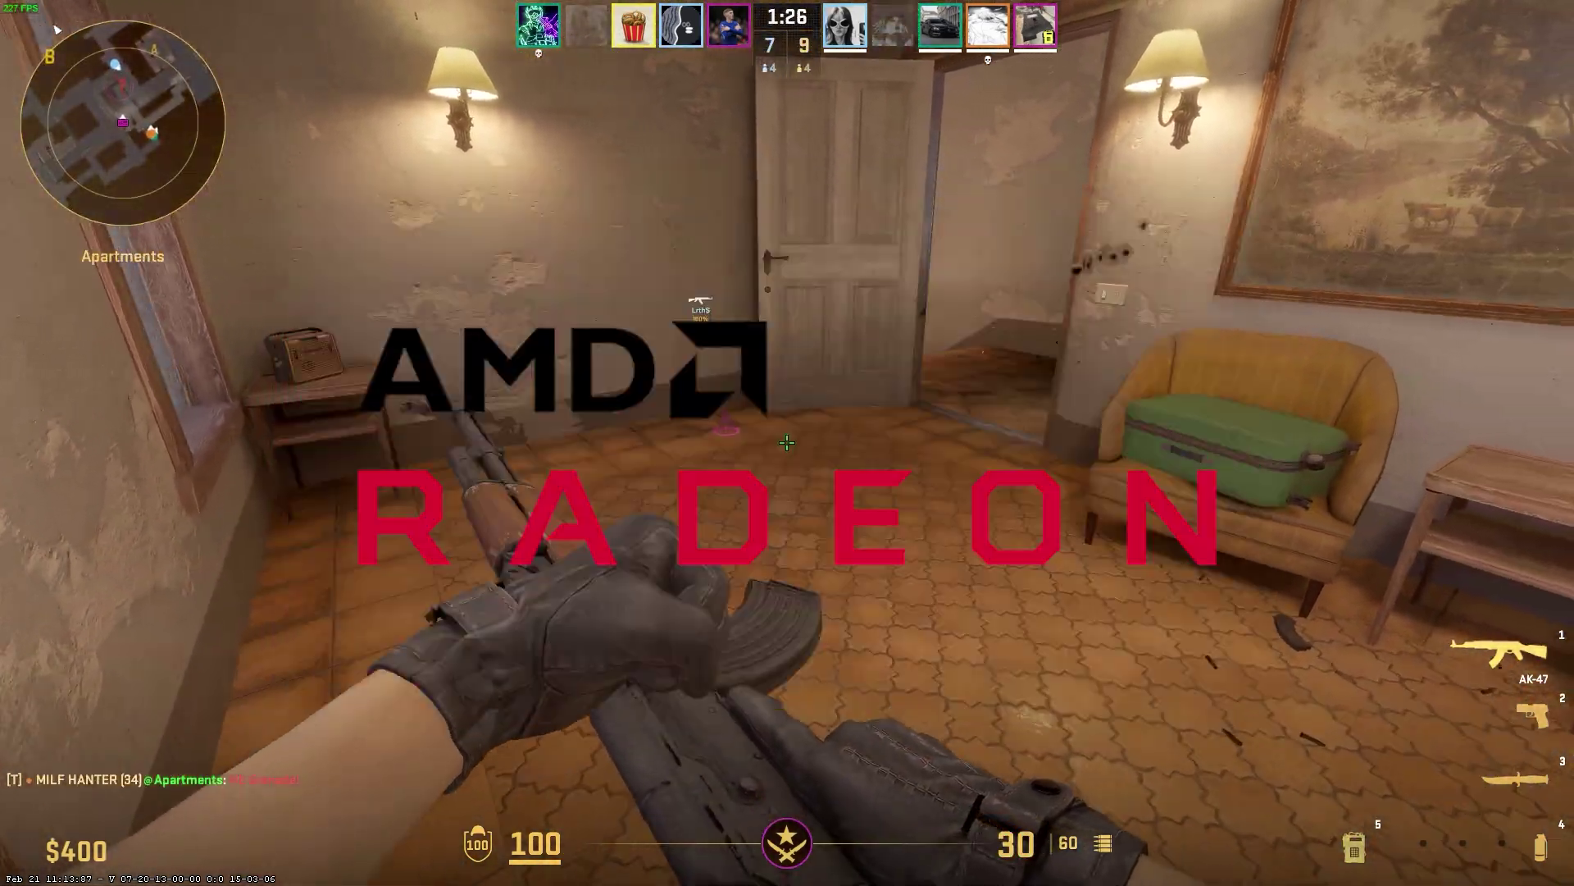
key("w")
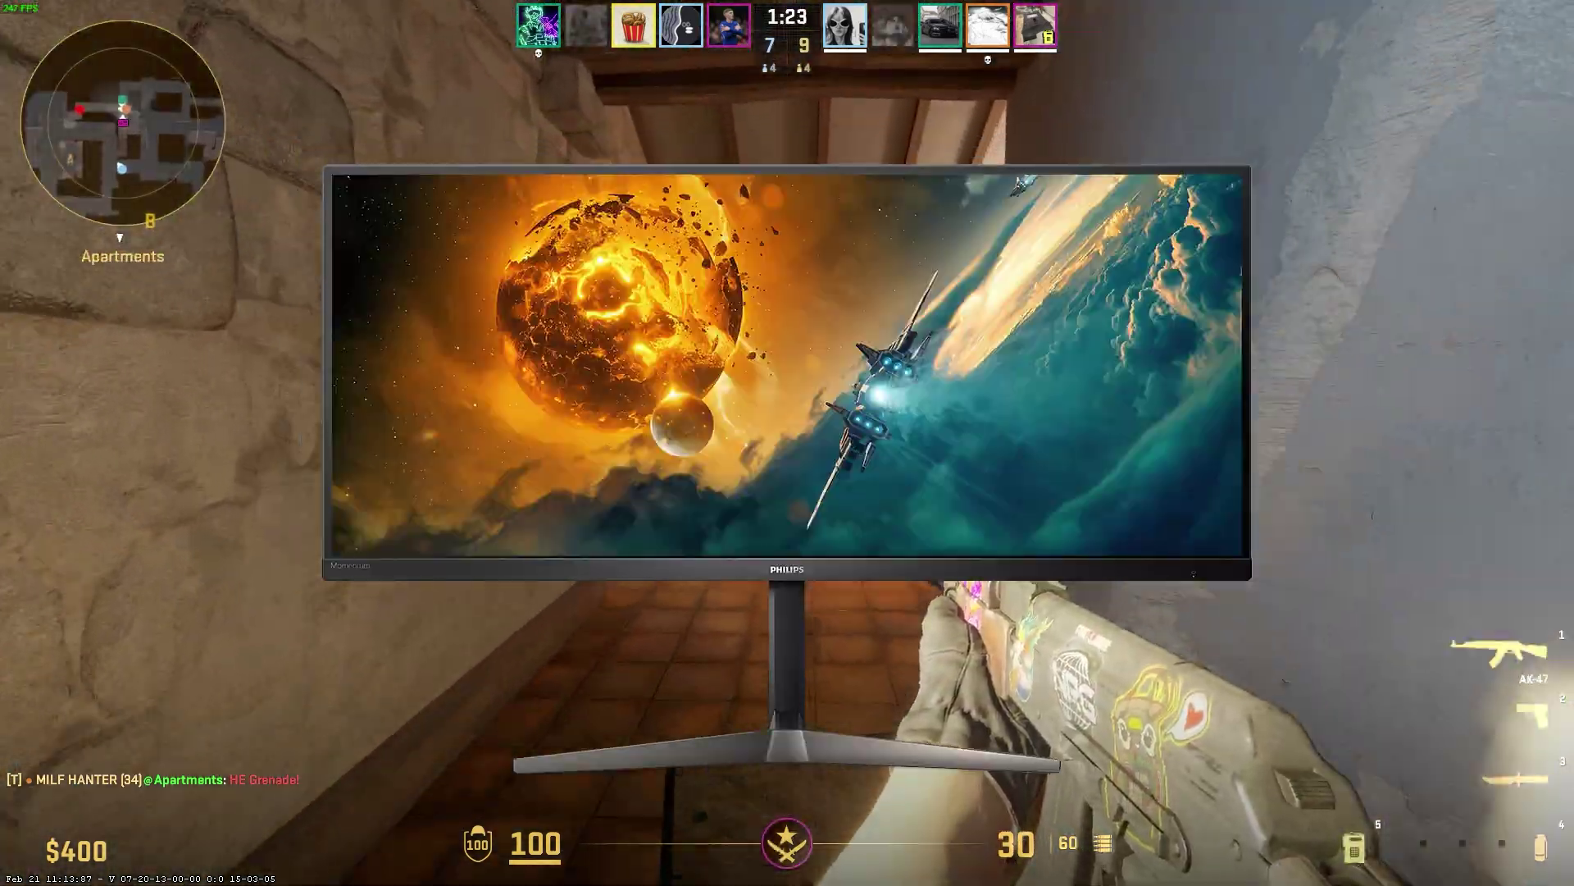
key("w")
left_click(787, 443)
left_click(787, 443)
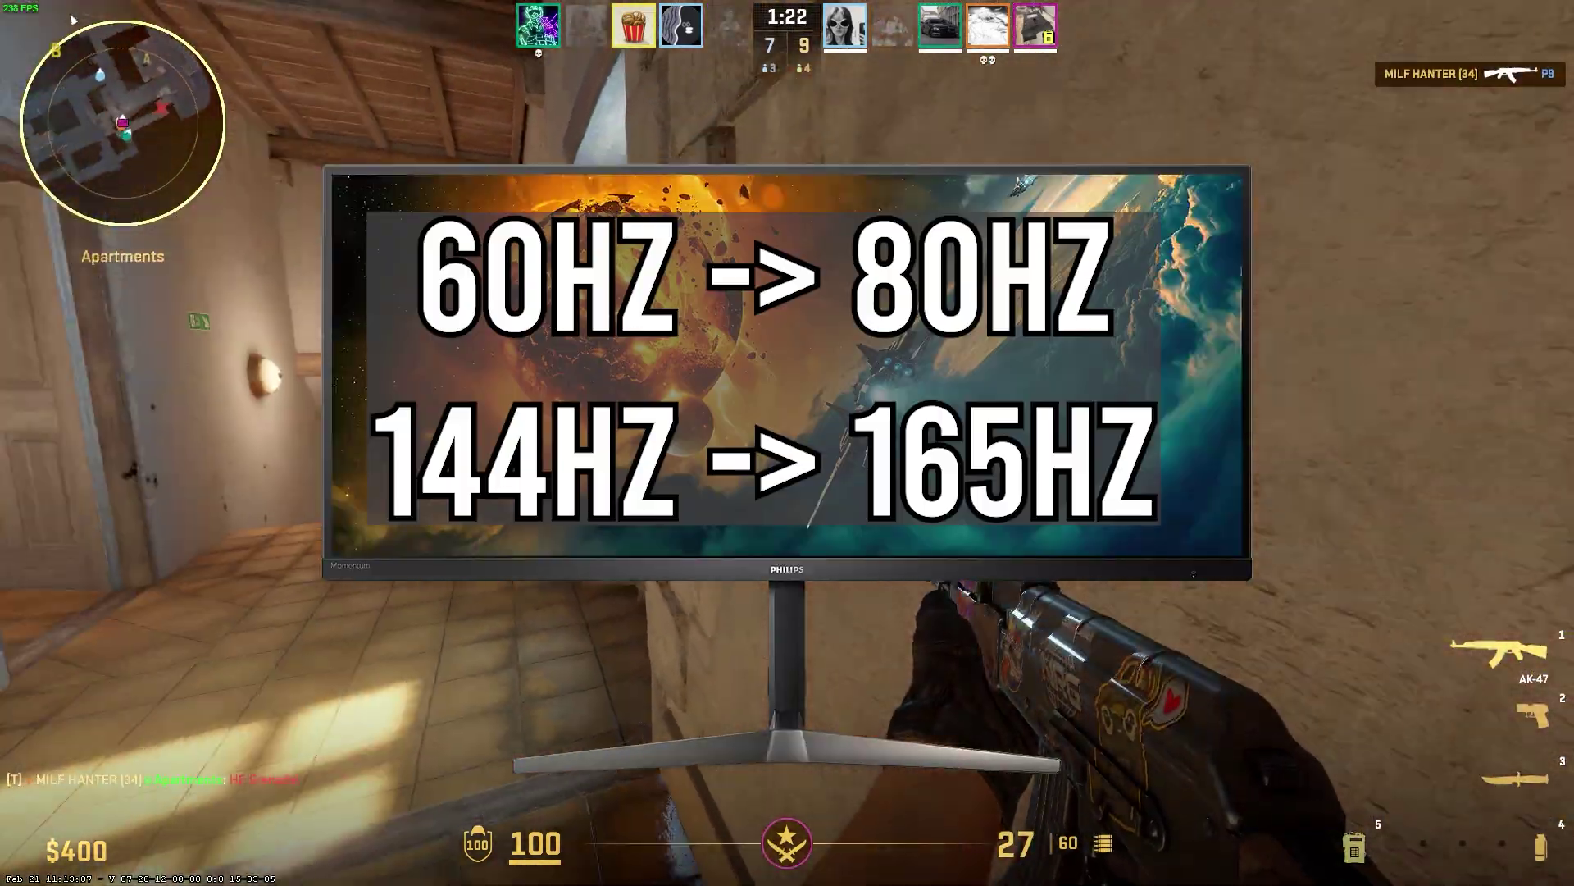
key("2")
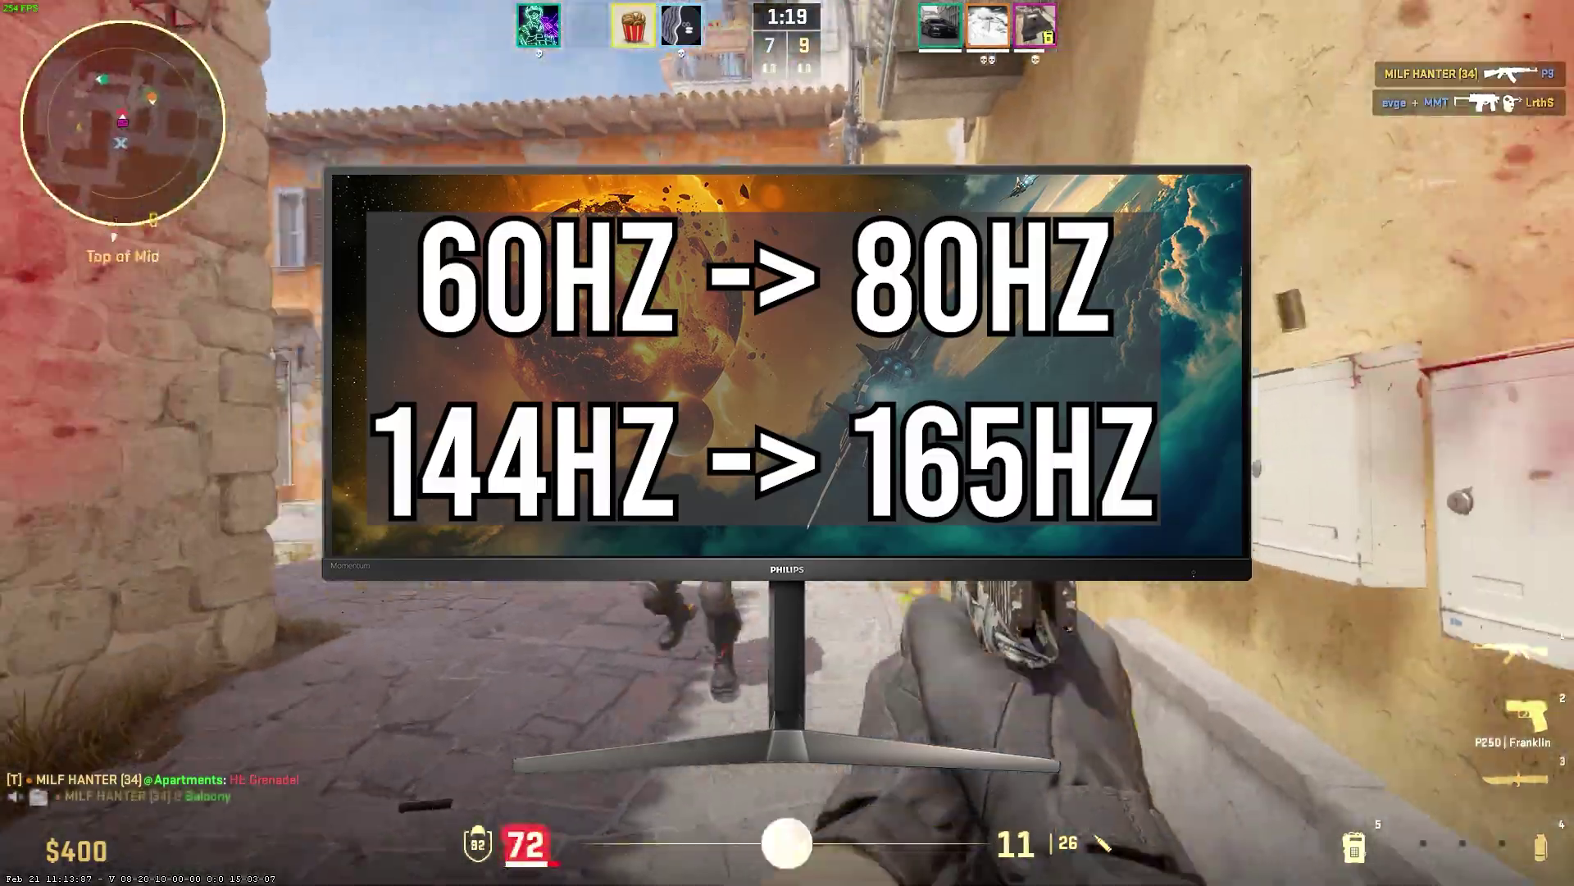
left_click(787, 443)
key("1")
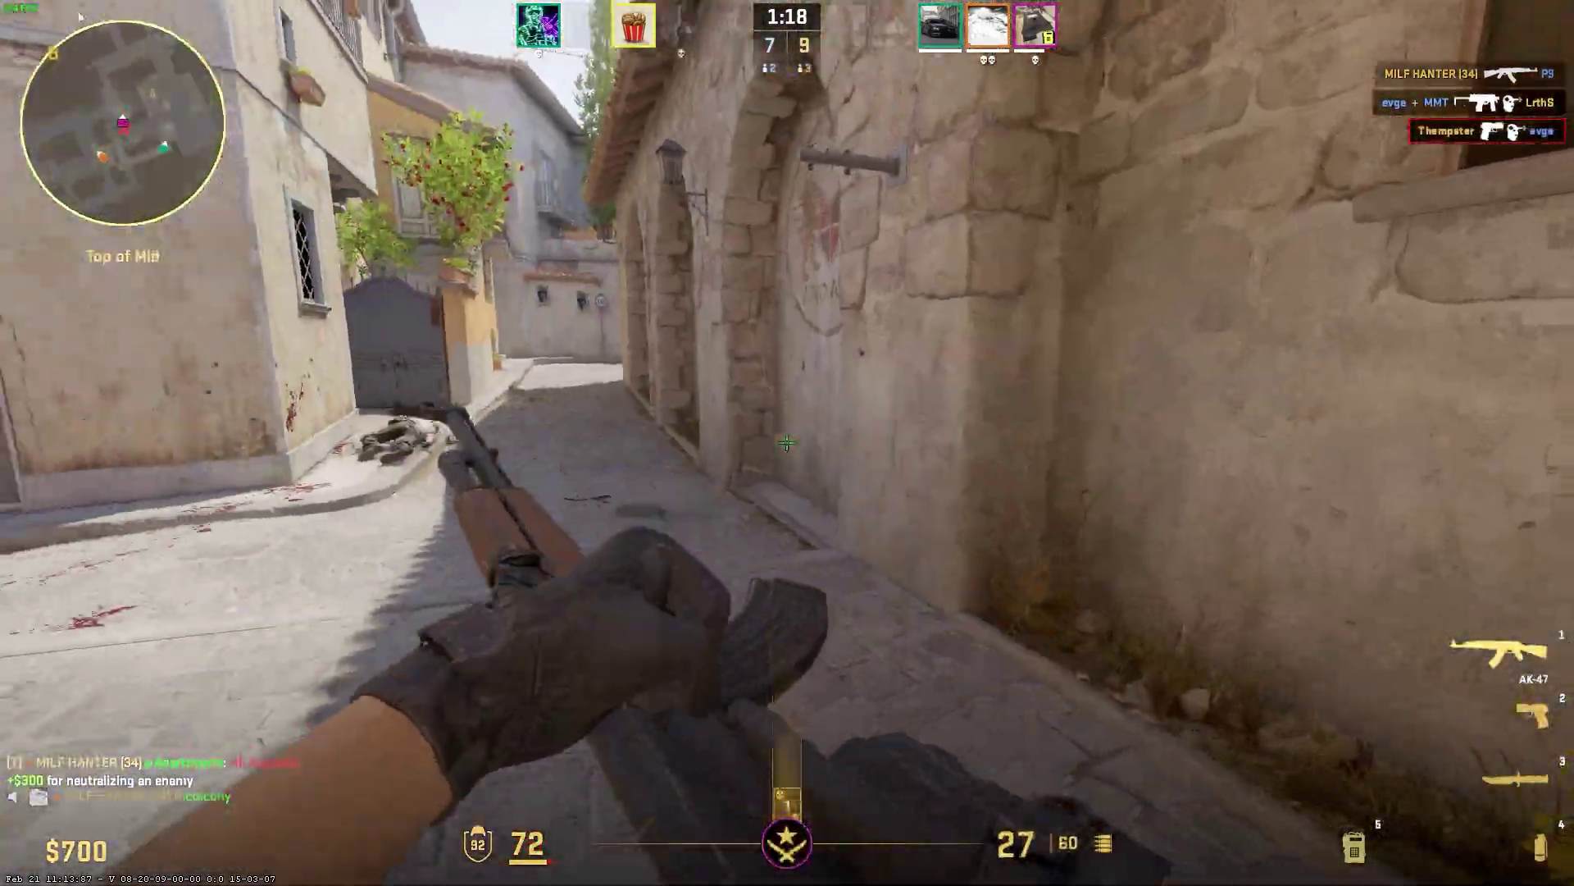
Switch to the C4 and start planting it at Bombsite A.
key("3")
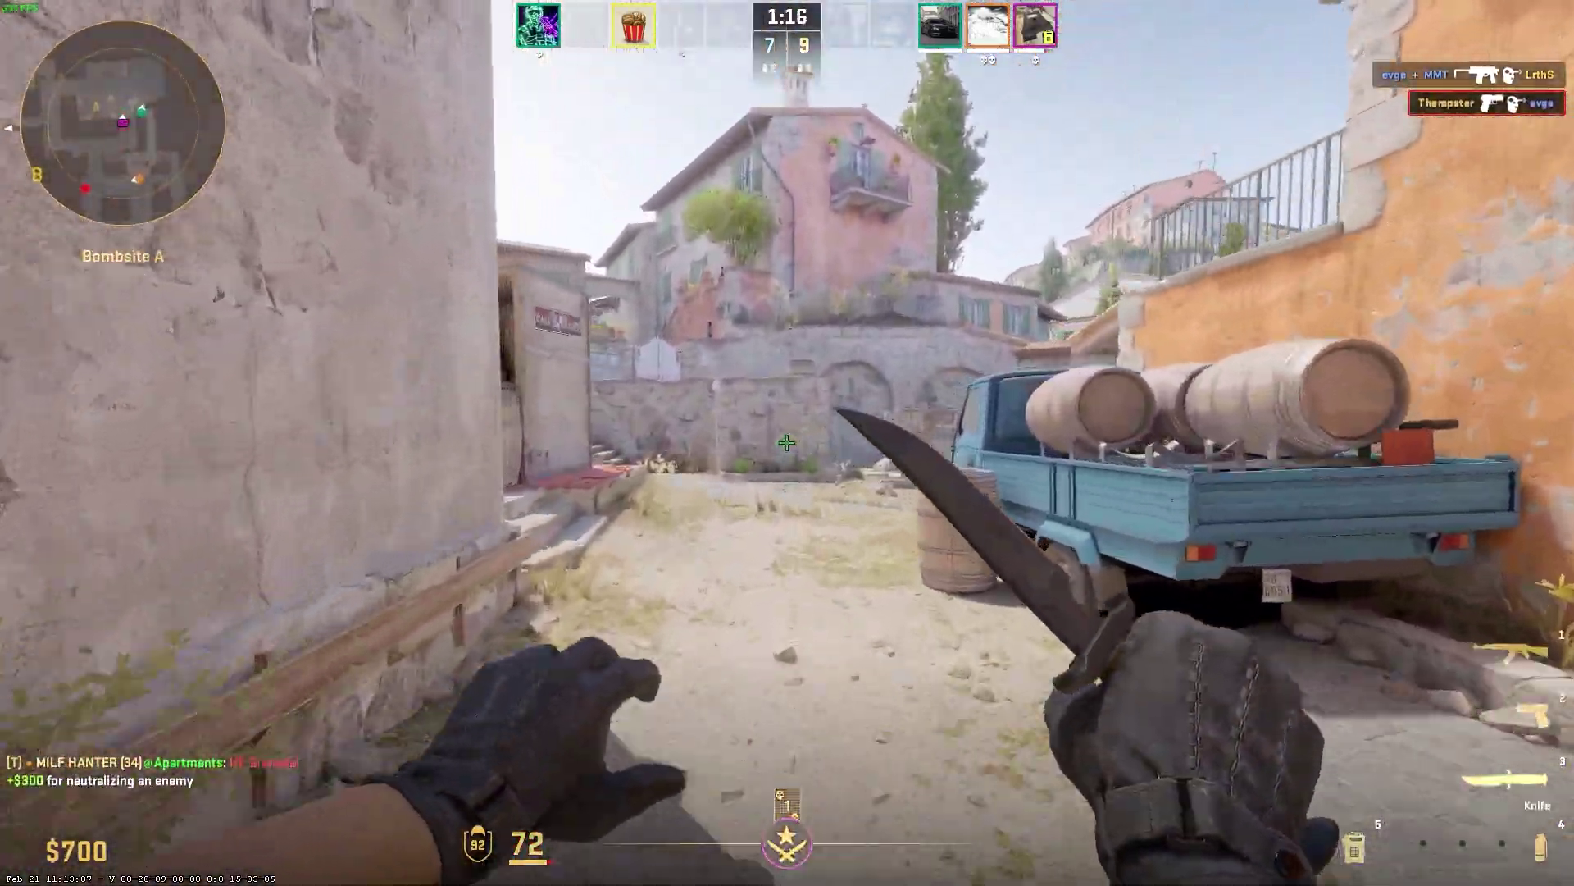
key("4")
key("5")
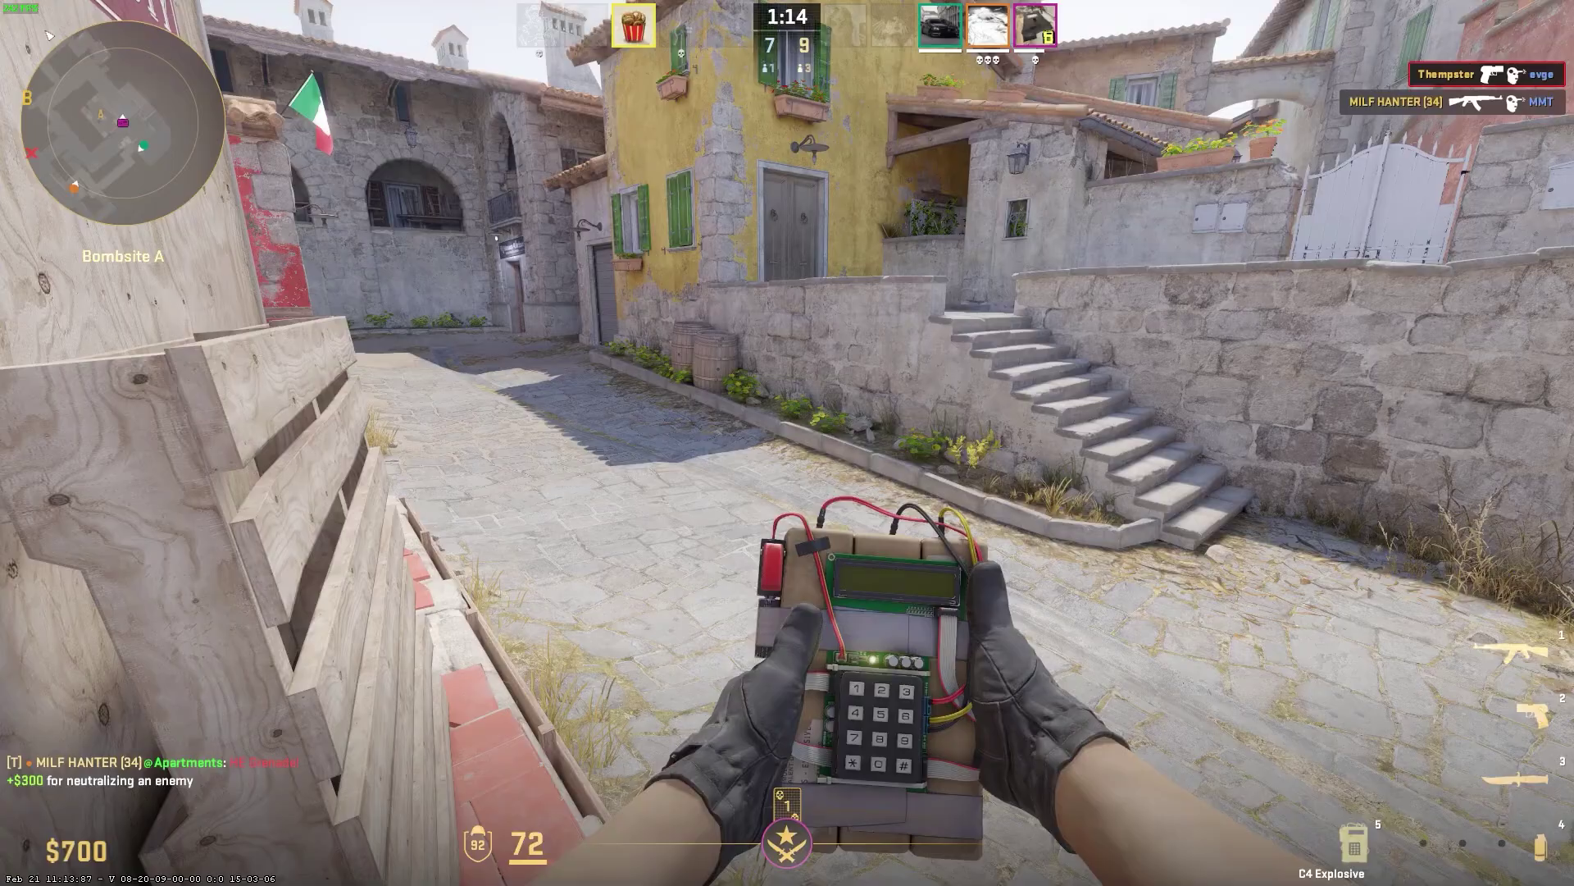
left_click(787, 443)
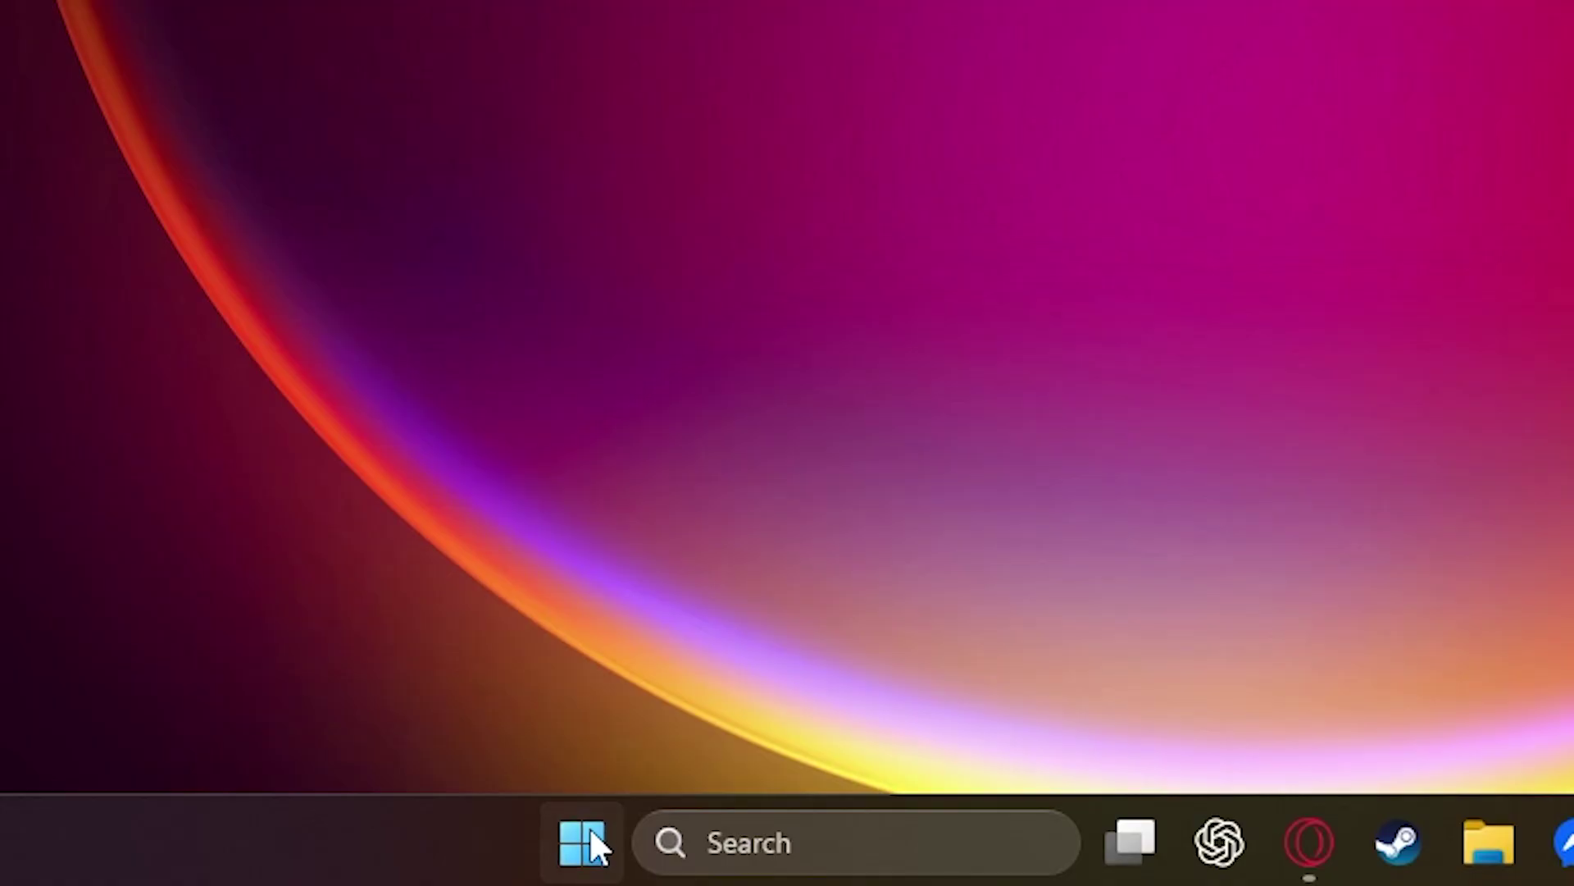
Go to System > Display > Advanced display and expand the monitor's refresh rate list.
right_click(515, 866)
left_click(512, 402)
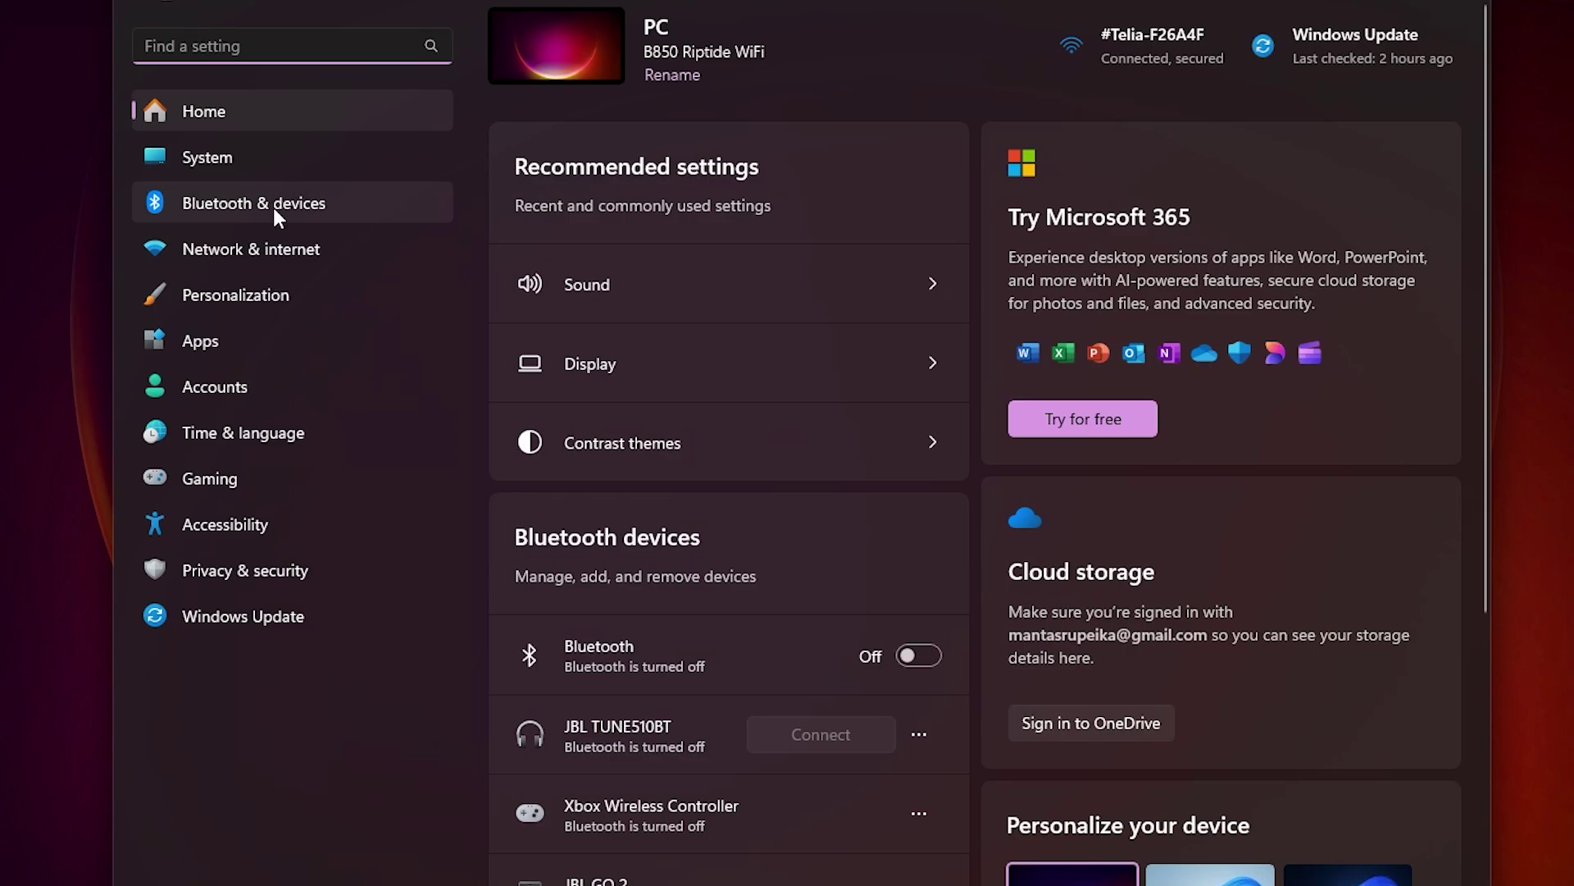
left_click(268, 167)
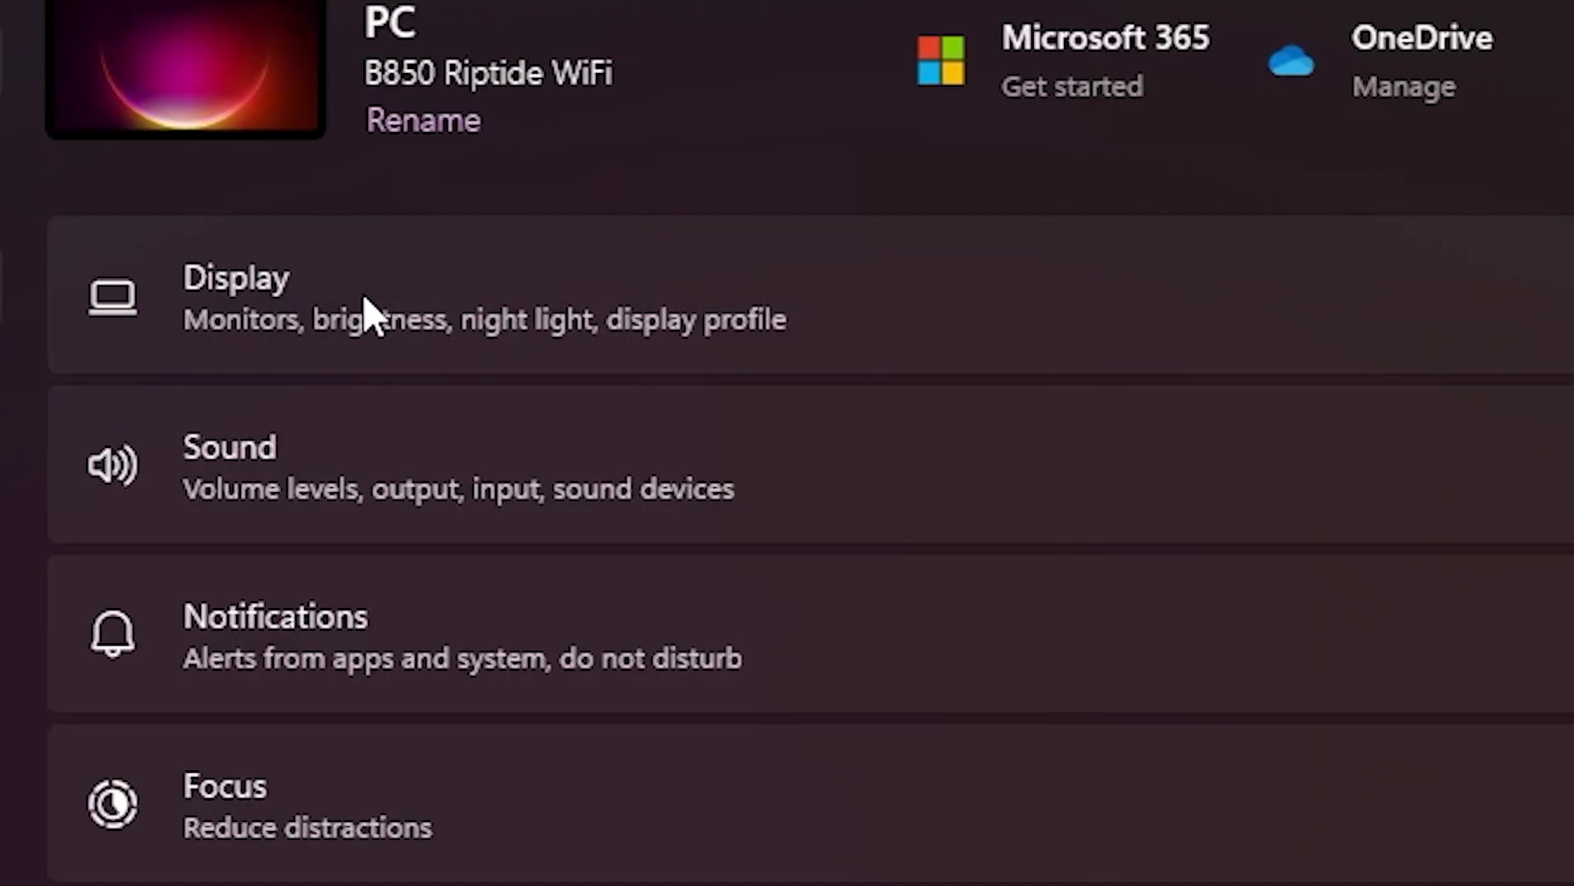
left_click(366, 302)
scroll(970, 397, "down", 10)
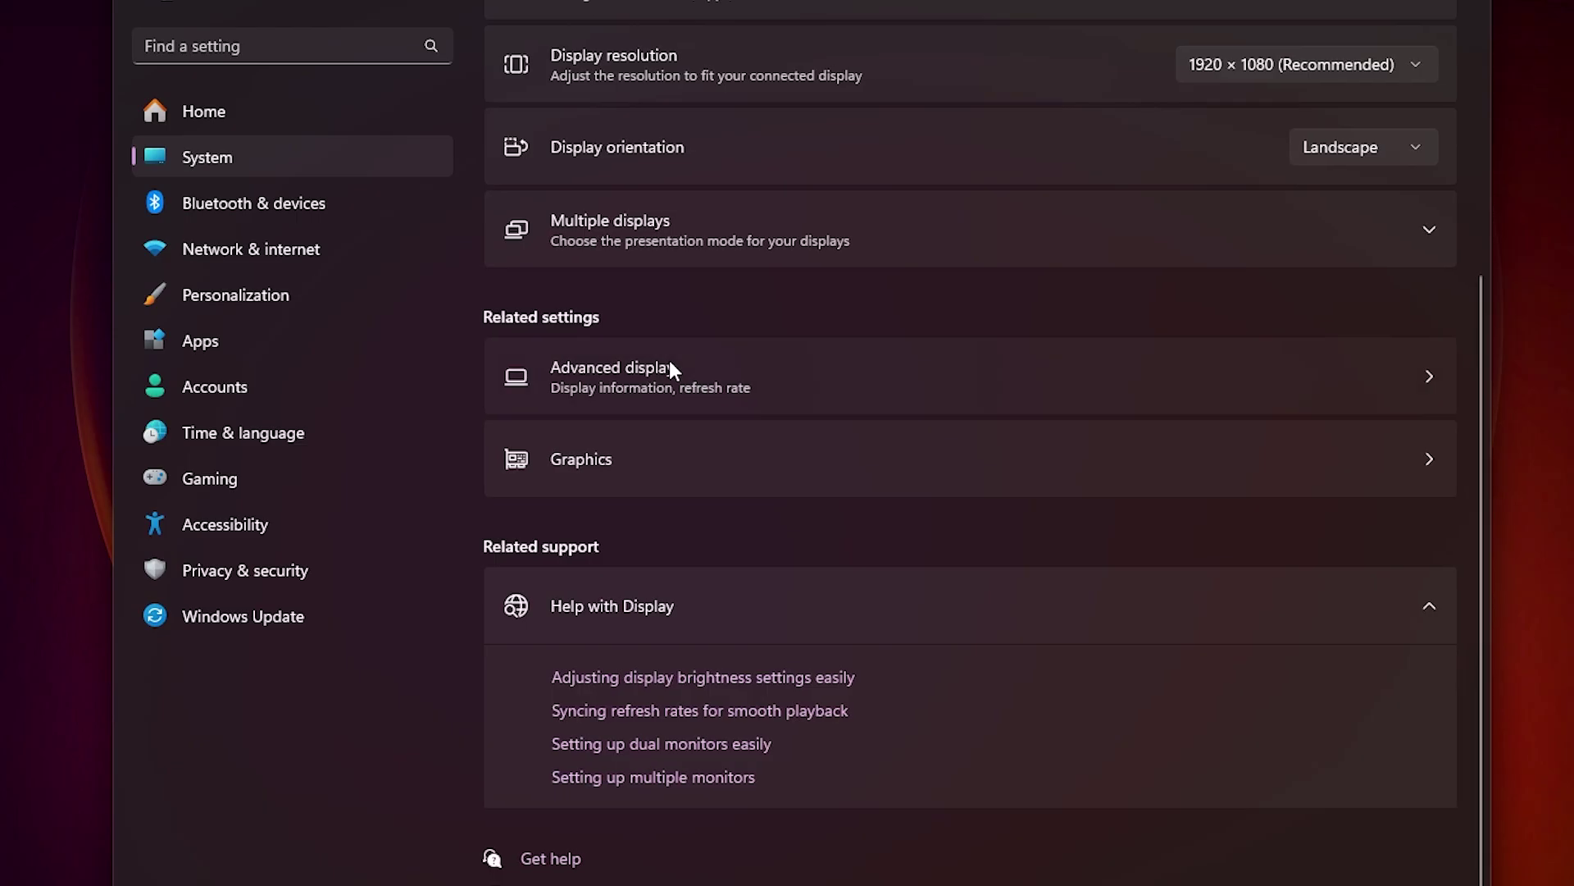
left_click(637, 496)
left_click(1331, 482)
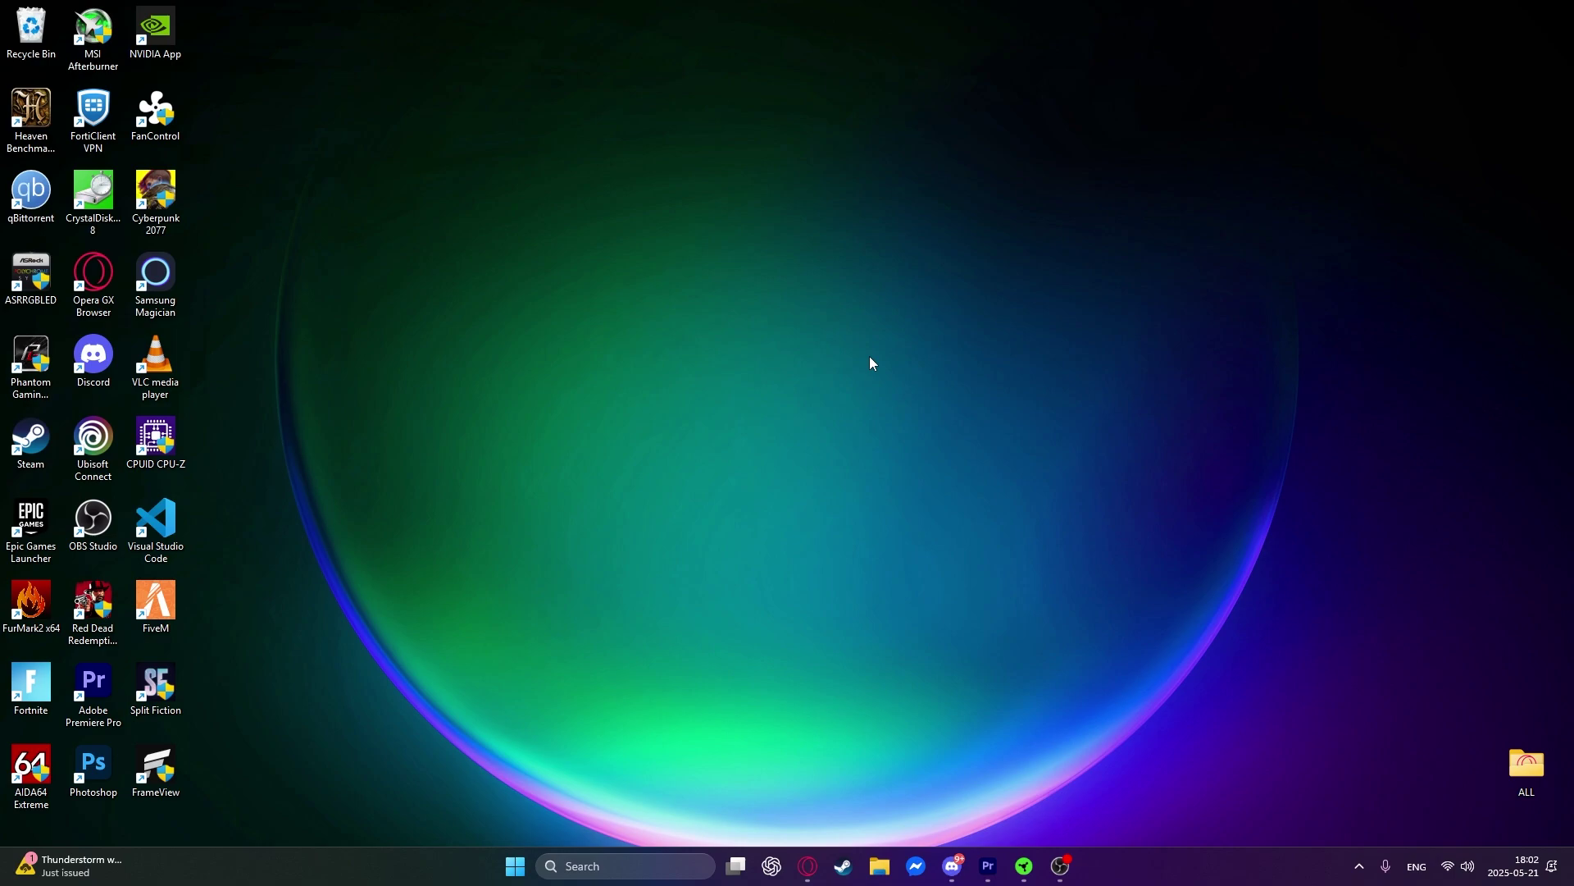
Bring up the desktop's full classic context menu to reach NVIDIA Control Panel.
right_click(737, 335)
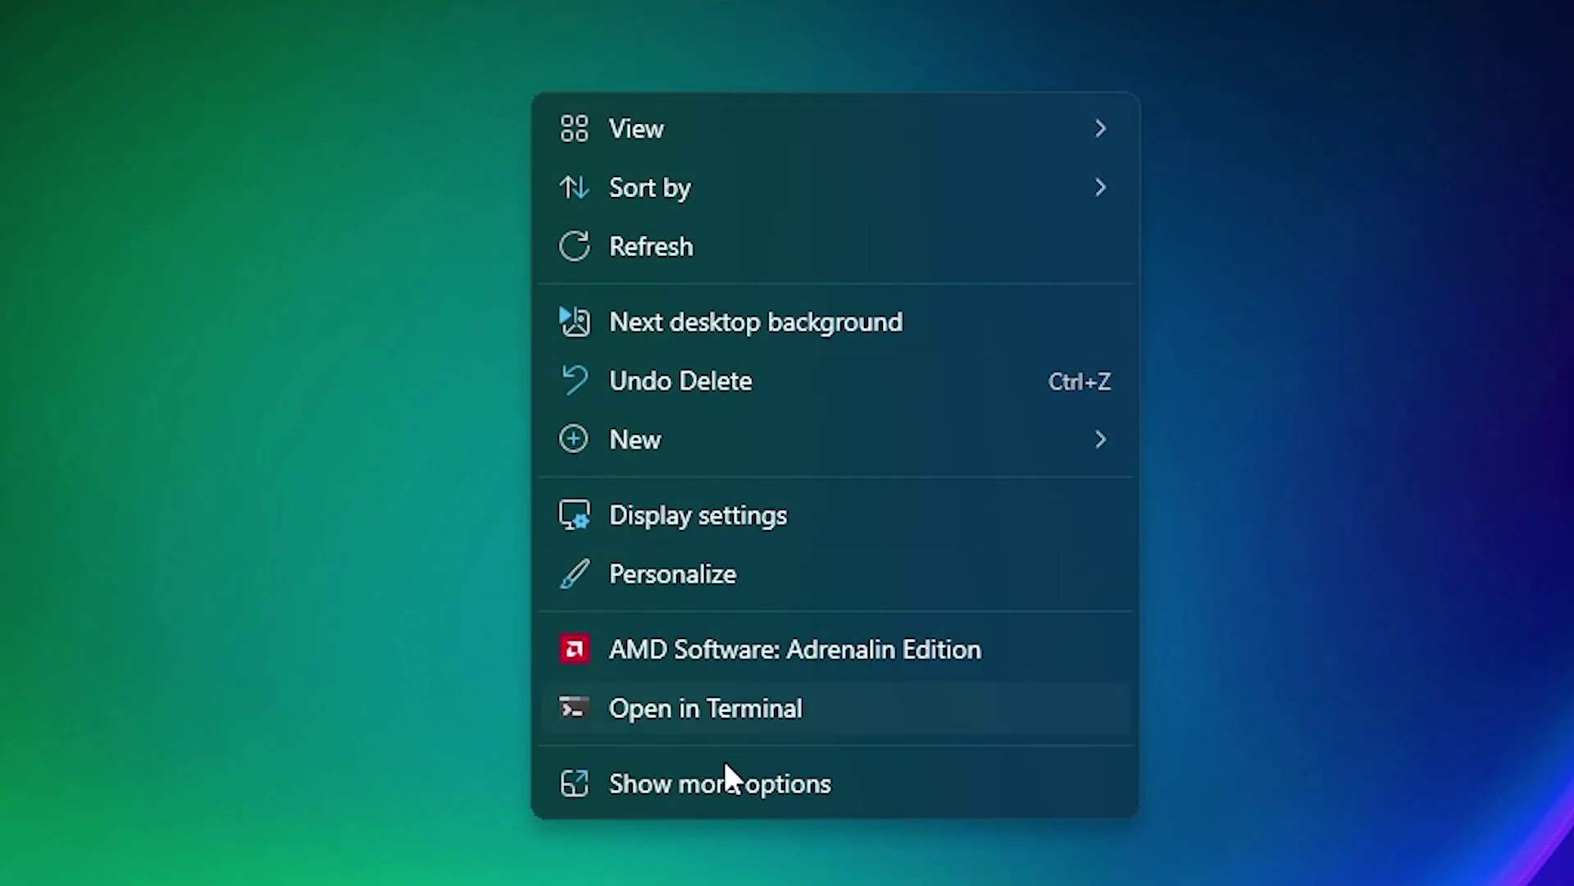
left_click(730, 783)
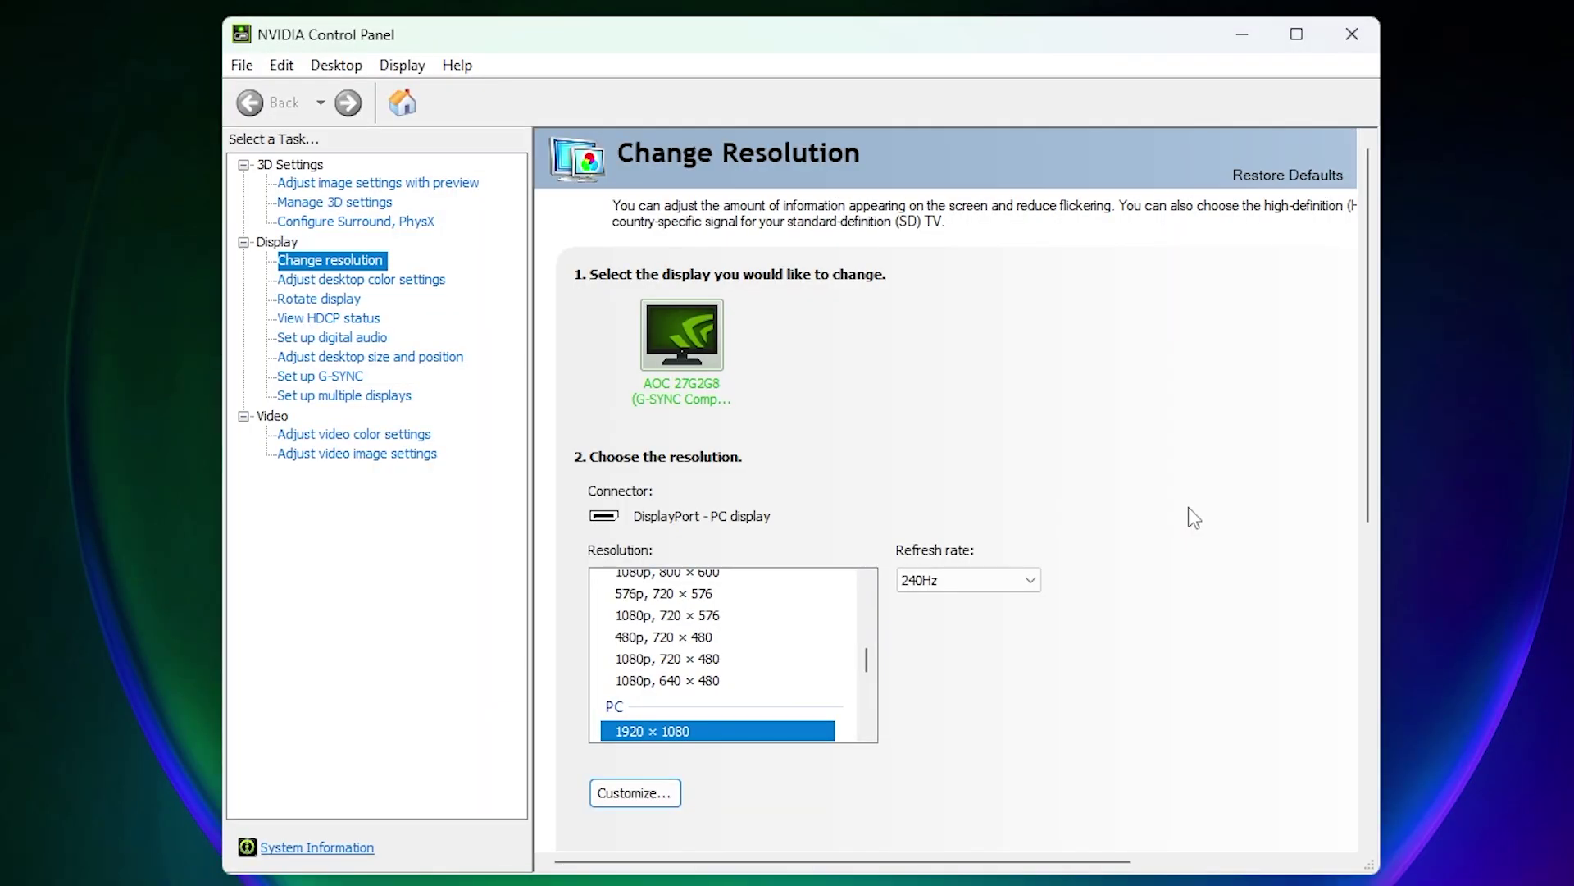
Open Customize on the Change resolution page and start a new custom resolution.
scroll(1188, 508, "down", 1)
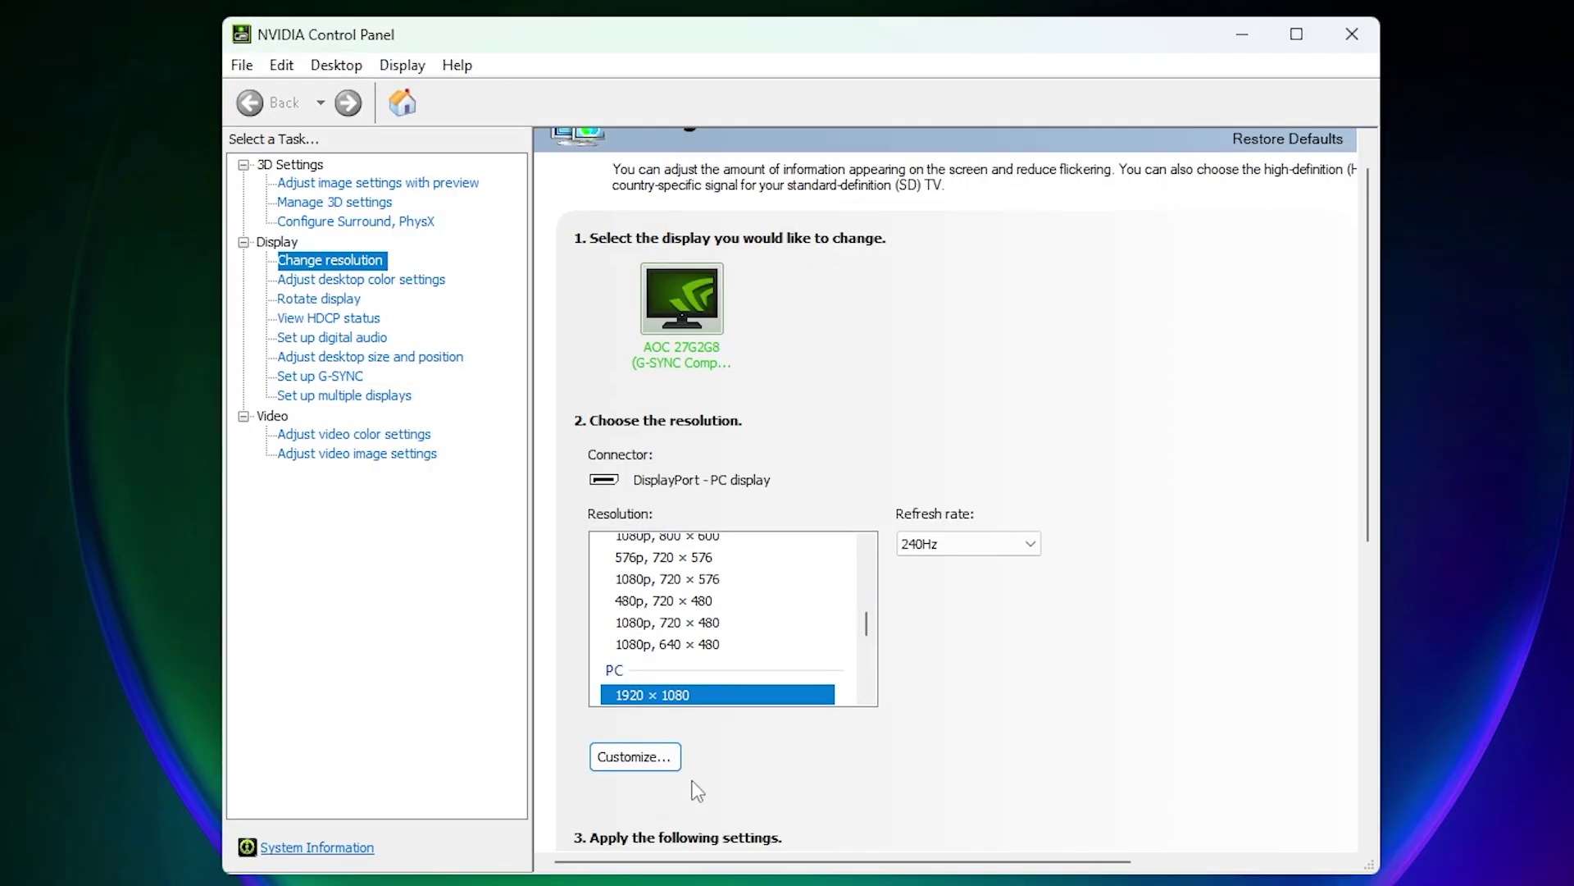
left_click(642, 754)
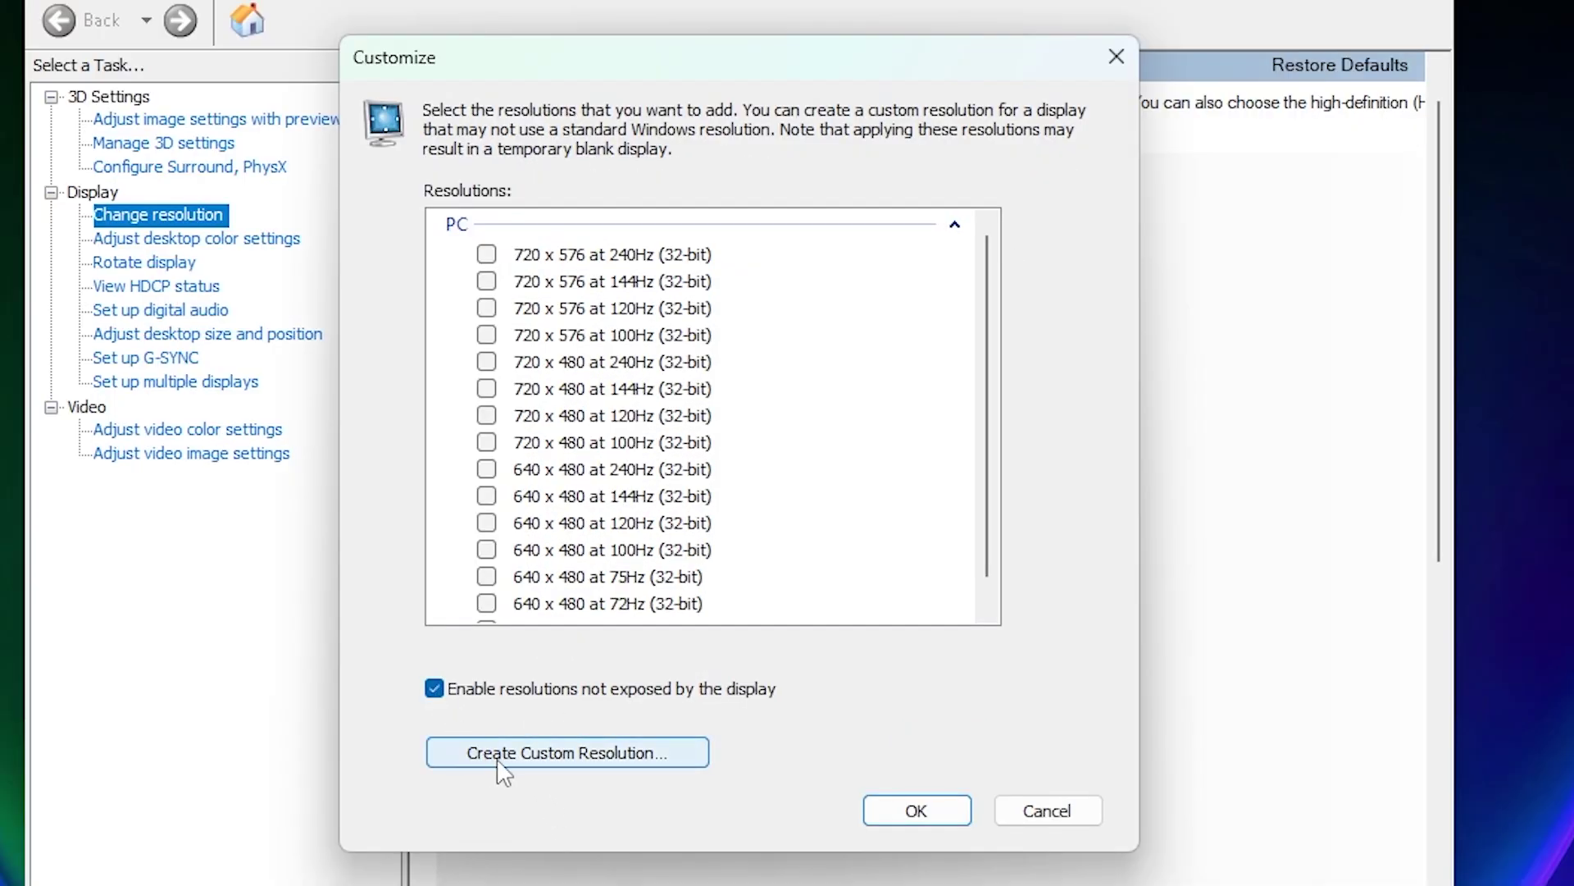
left_click(590, 753)
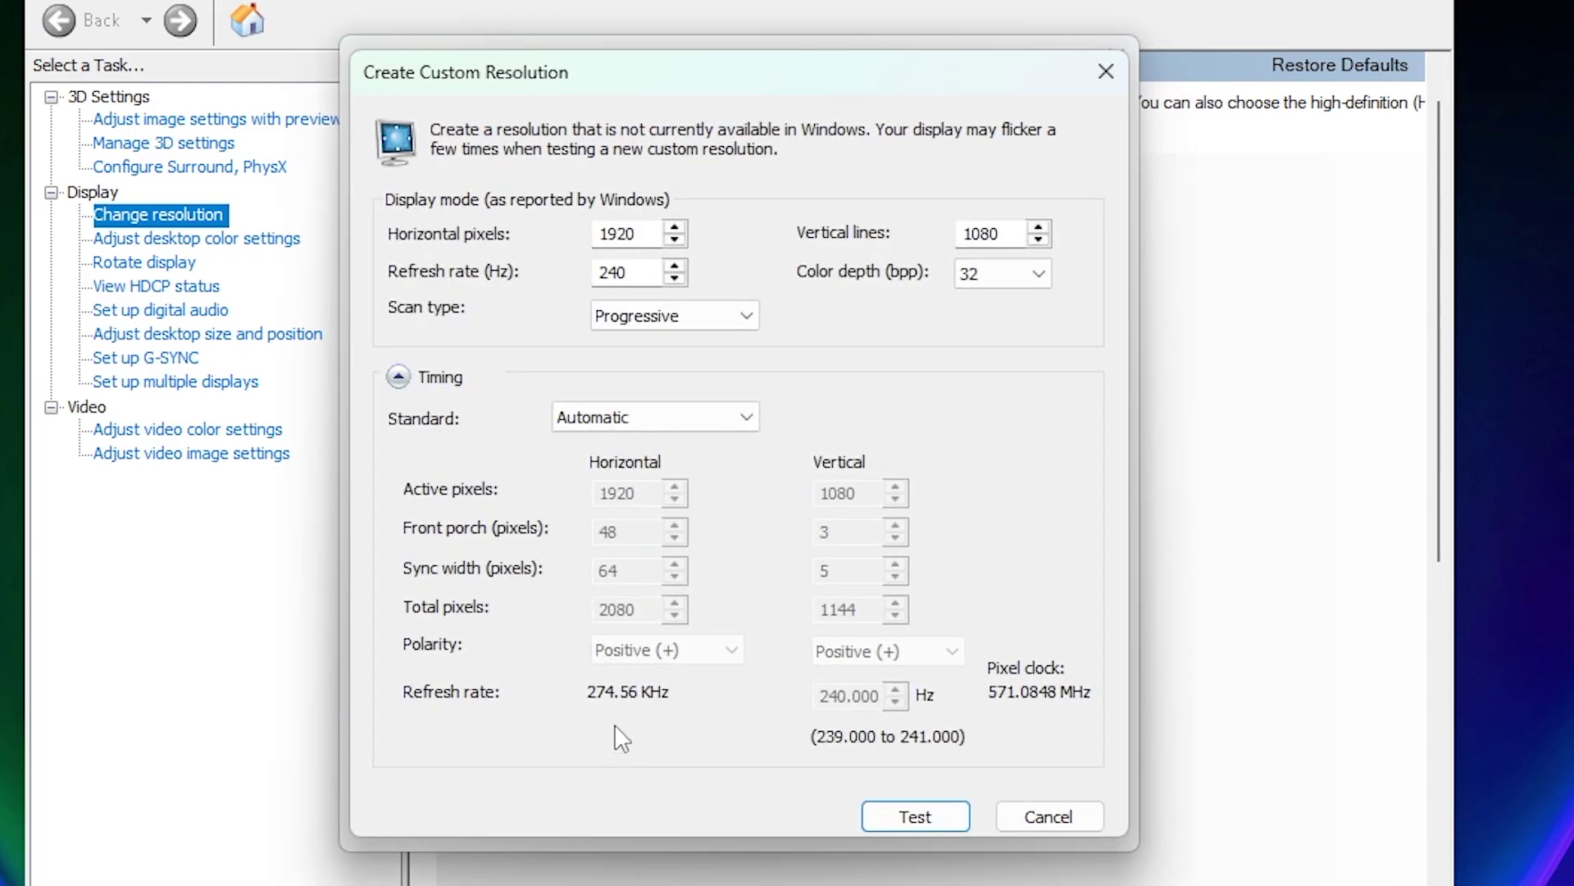
Set the new 1920 × 1080 resolution's refresh rate to 65 Hz, test it and keep it.
double_click(646, 274)
type("60")
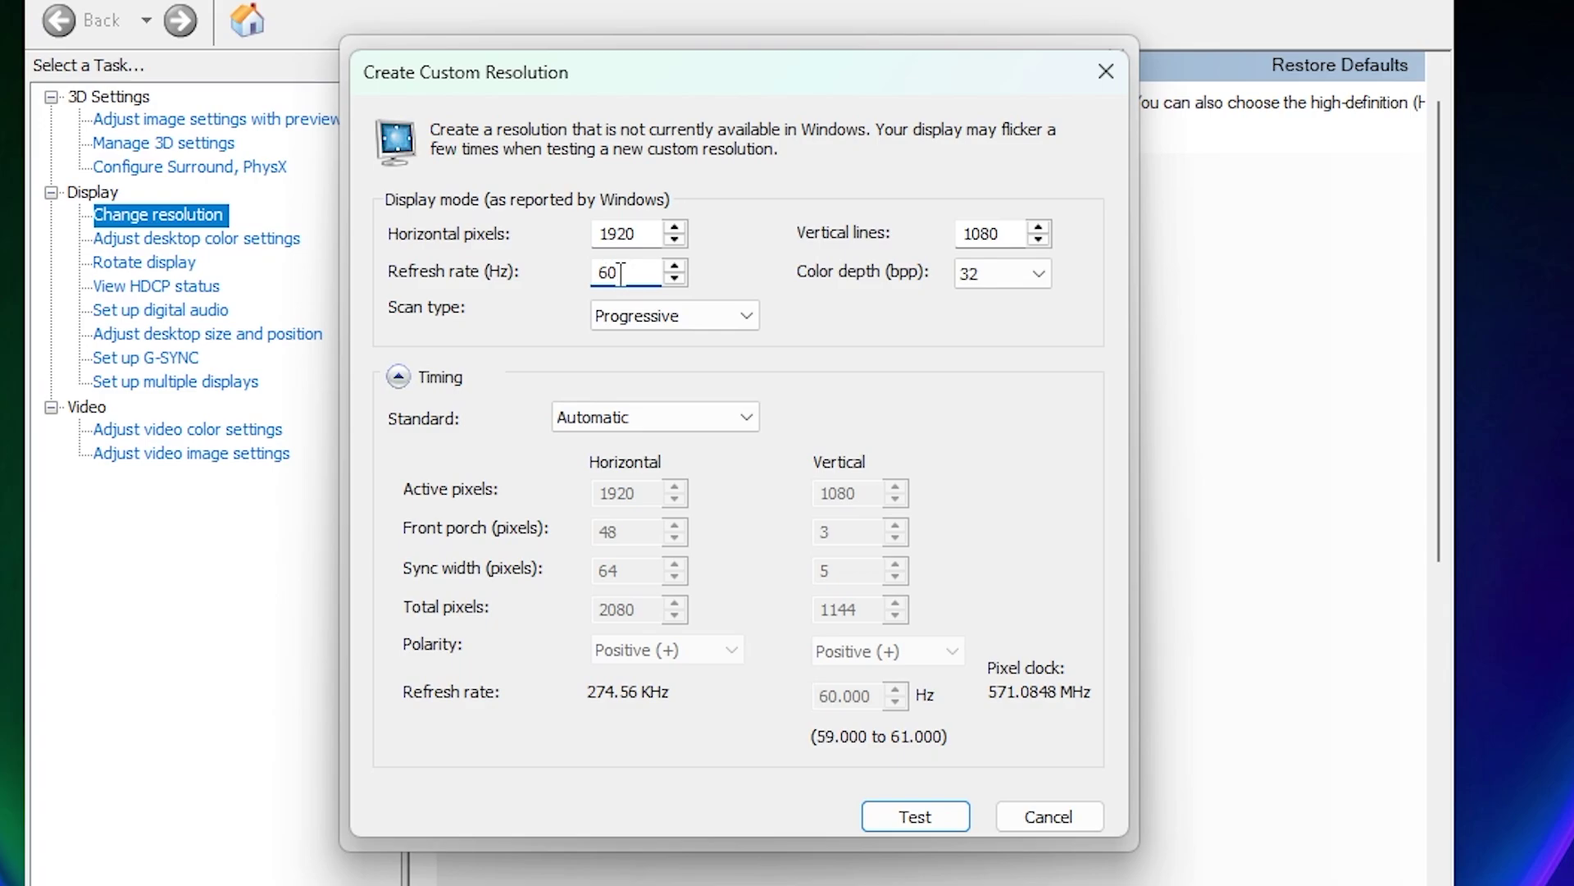
key("BackSpace")
type("5")
left_click(675, 265)
left_click(675, 278)
left_click(644, 273)
key("BackSpace")
type("0")
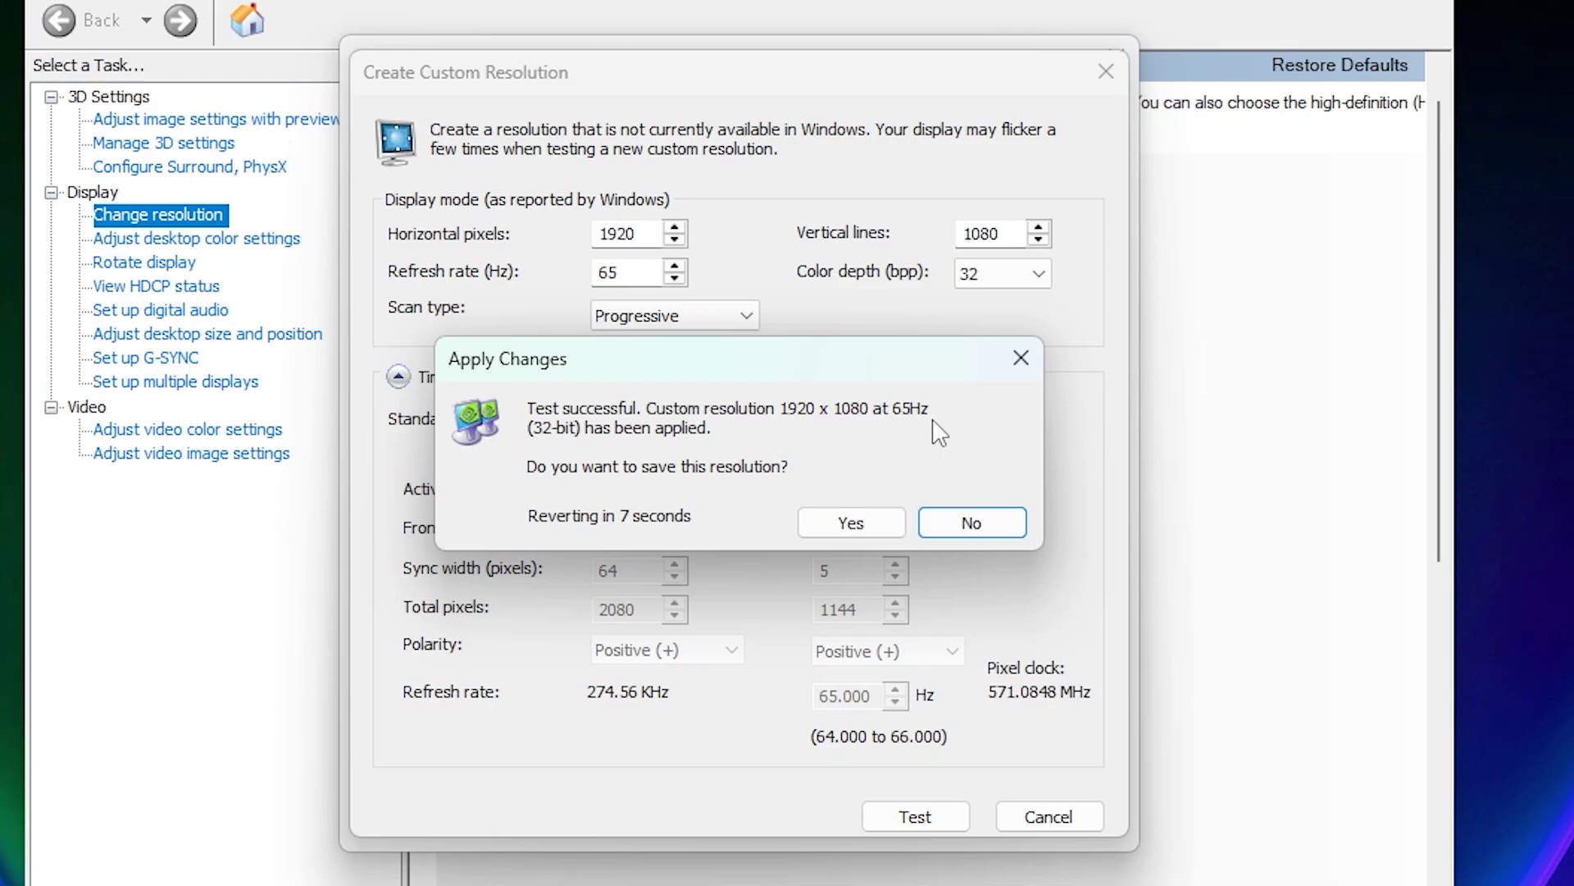
left_click(861, 520)
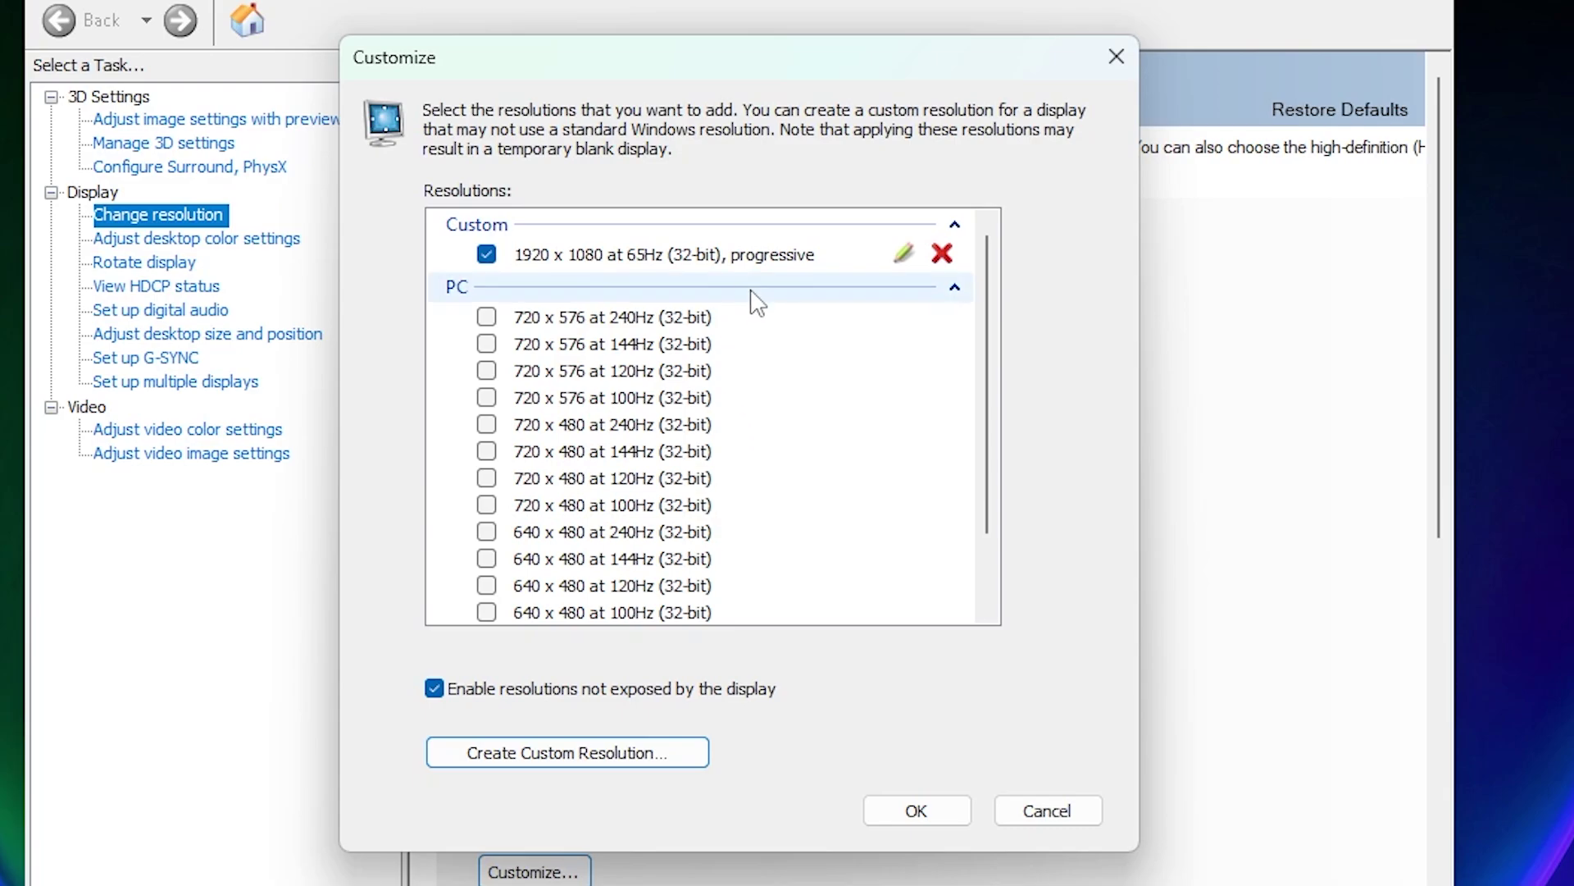
Raise the saved 65Hz custom resolution to 70 Hz and reopen its edit form.
left_click(744, 258)
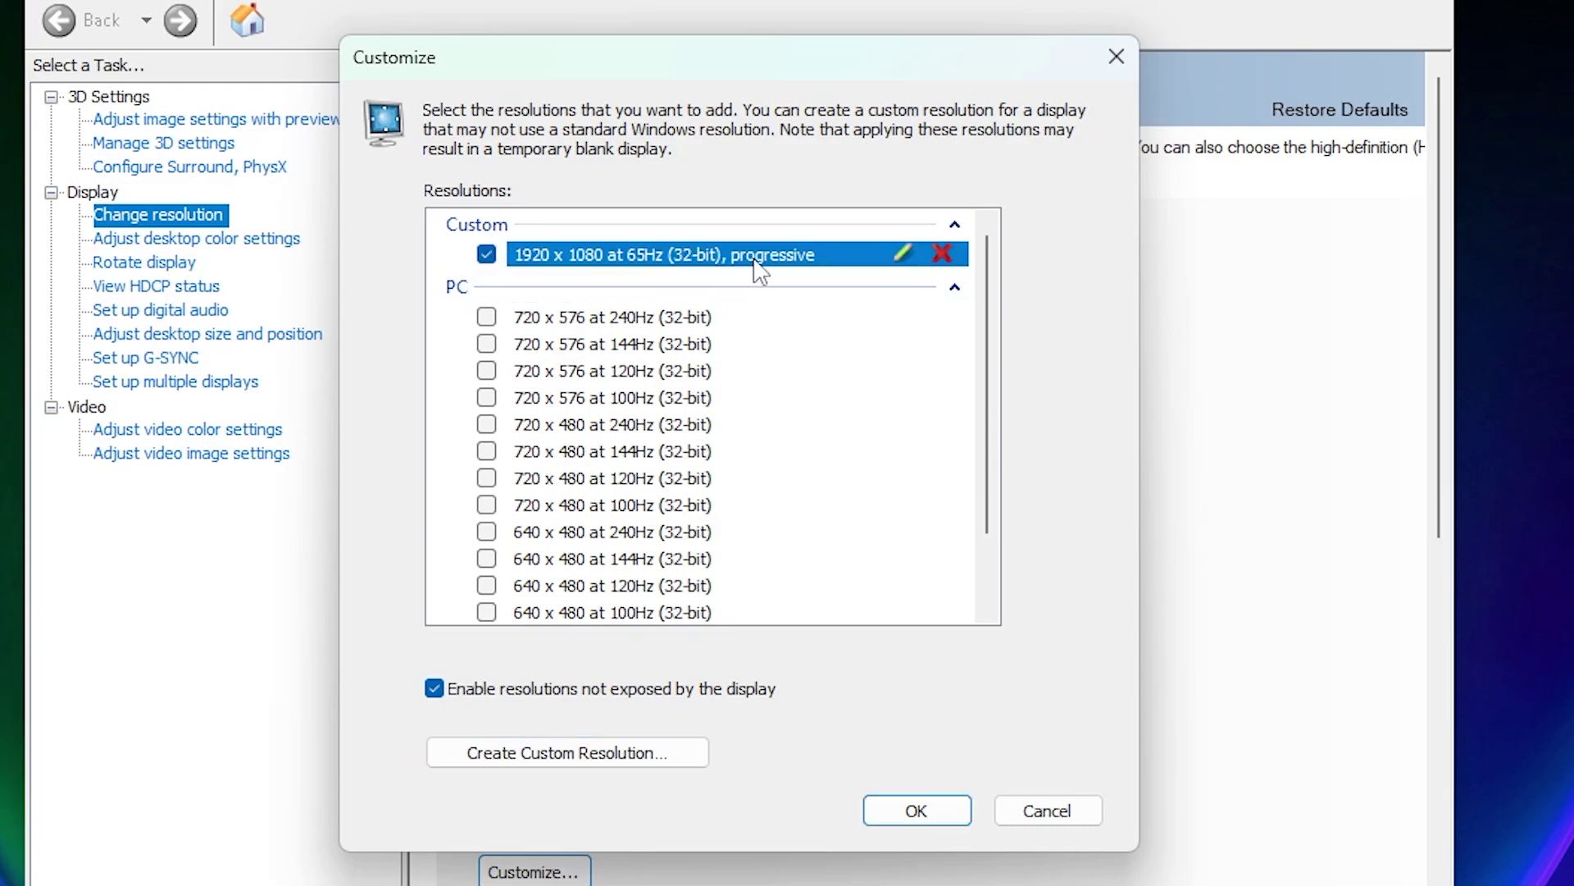
left_click(905, 257)
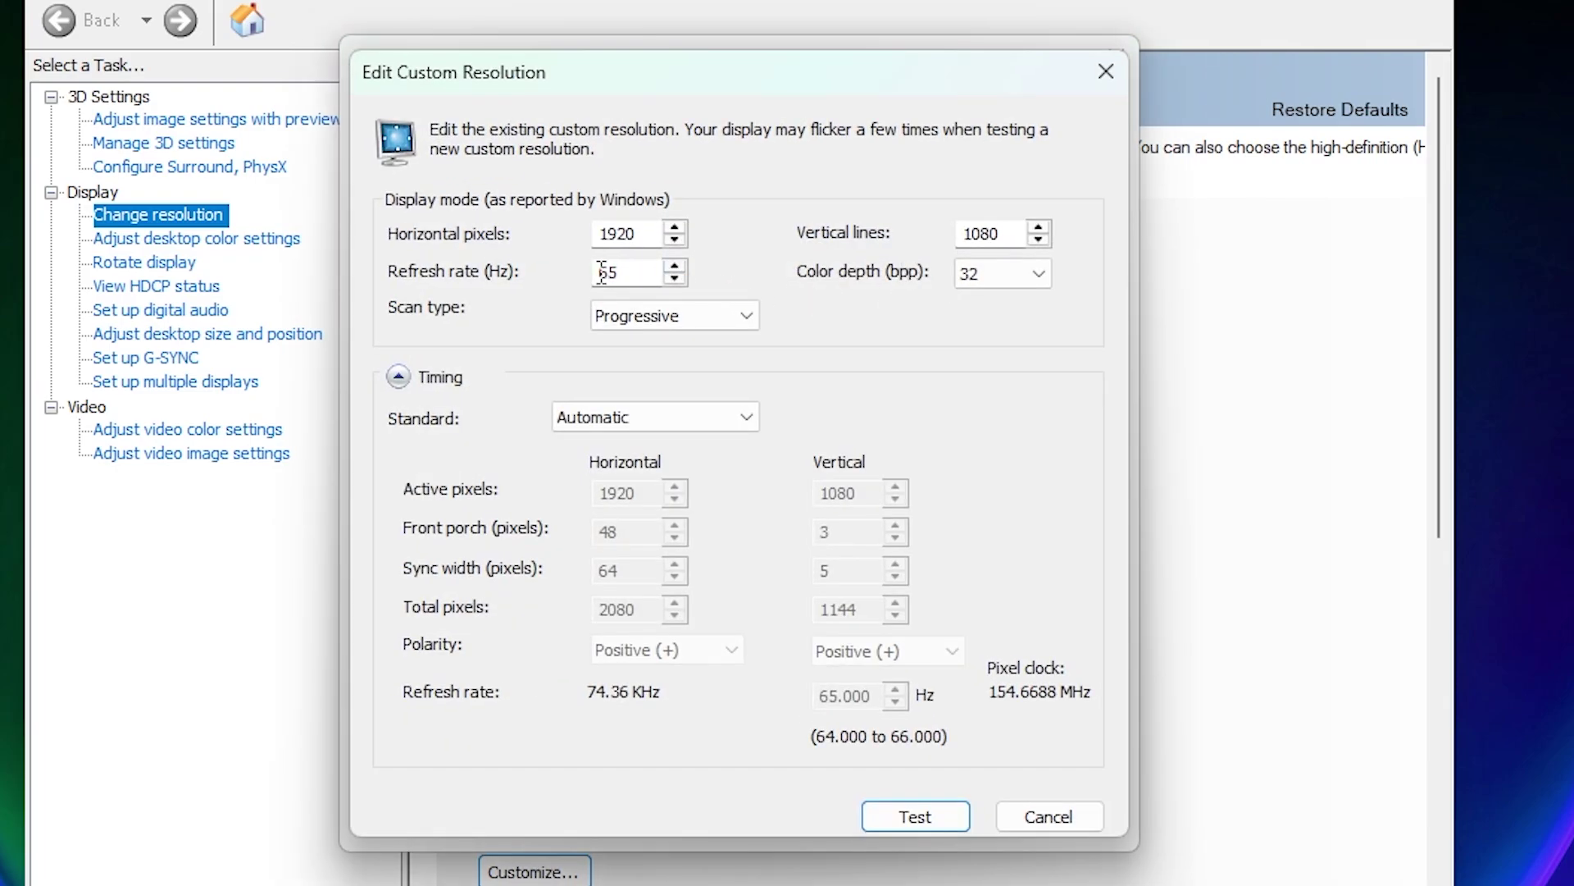
left_click(675, 266)
left_click(675, 266)
left_click(675, 267)
left_click(675, 266)
left_click(674, 267)
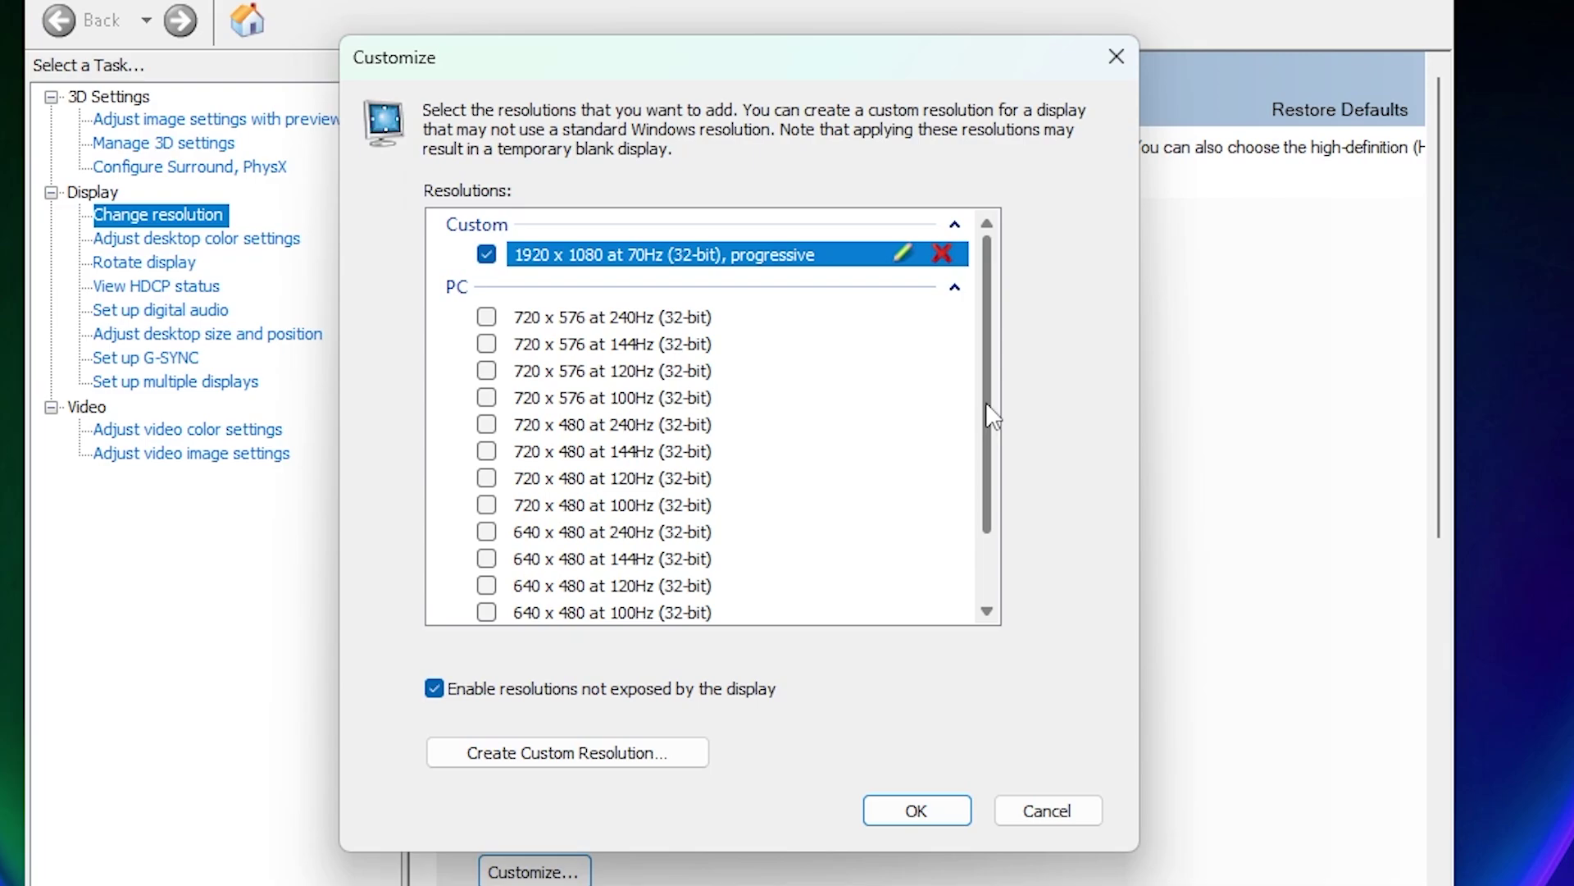
left_click(904, 255)
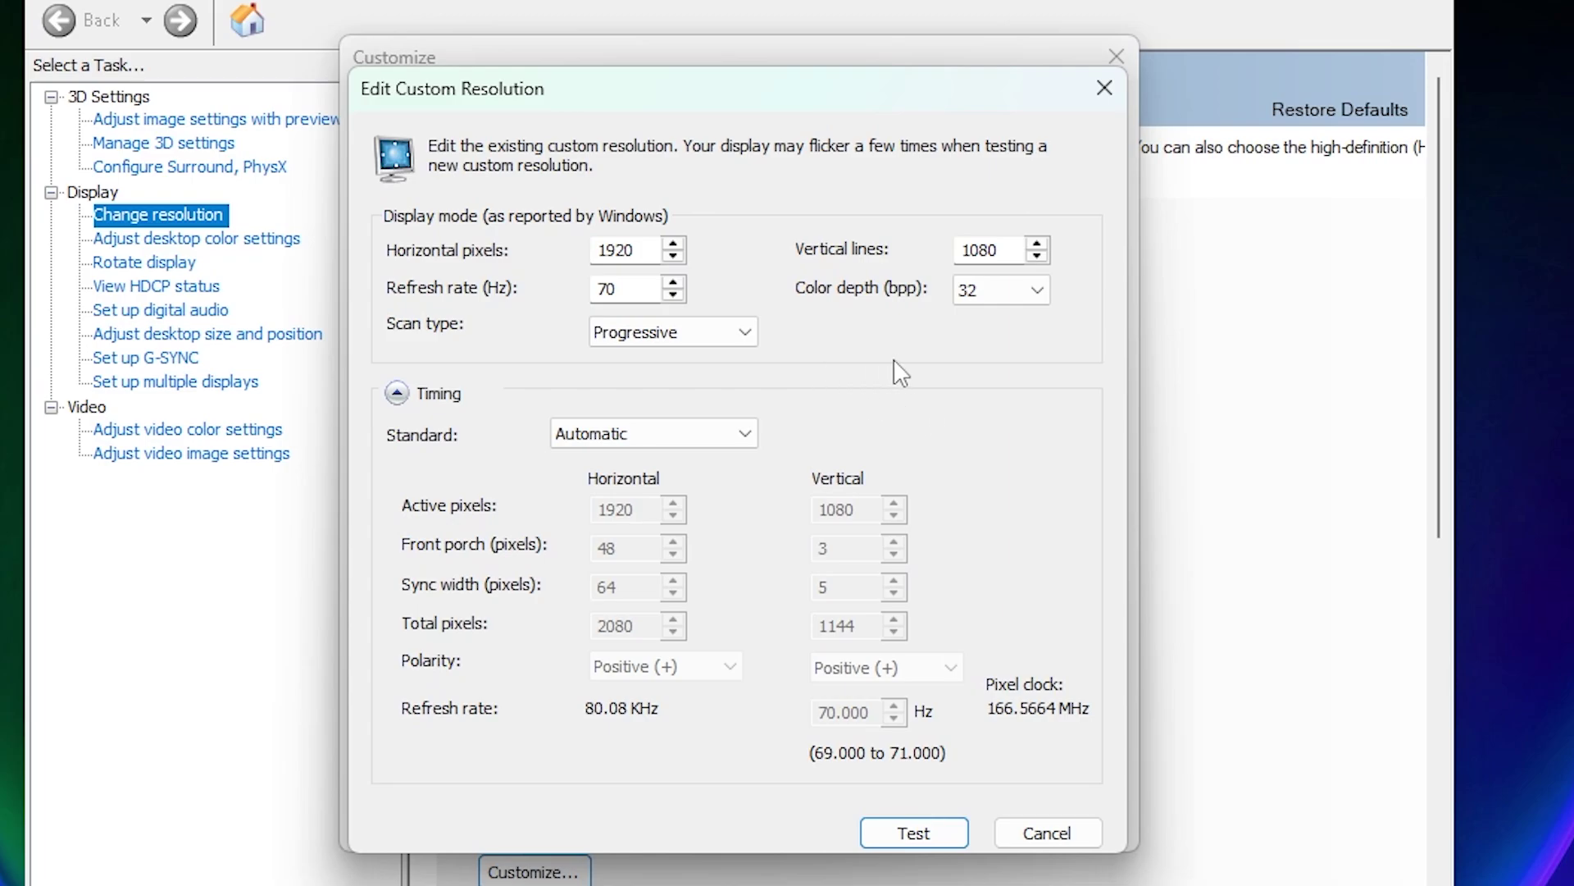
Change the custom resolution's refresh rate to 90 Hz, test it and keep it.
left_click(635, 288)
key("BackSpace")
key("BackSpace")
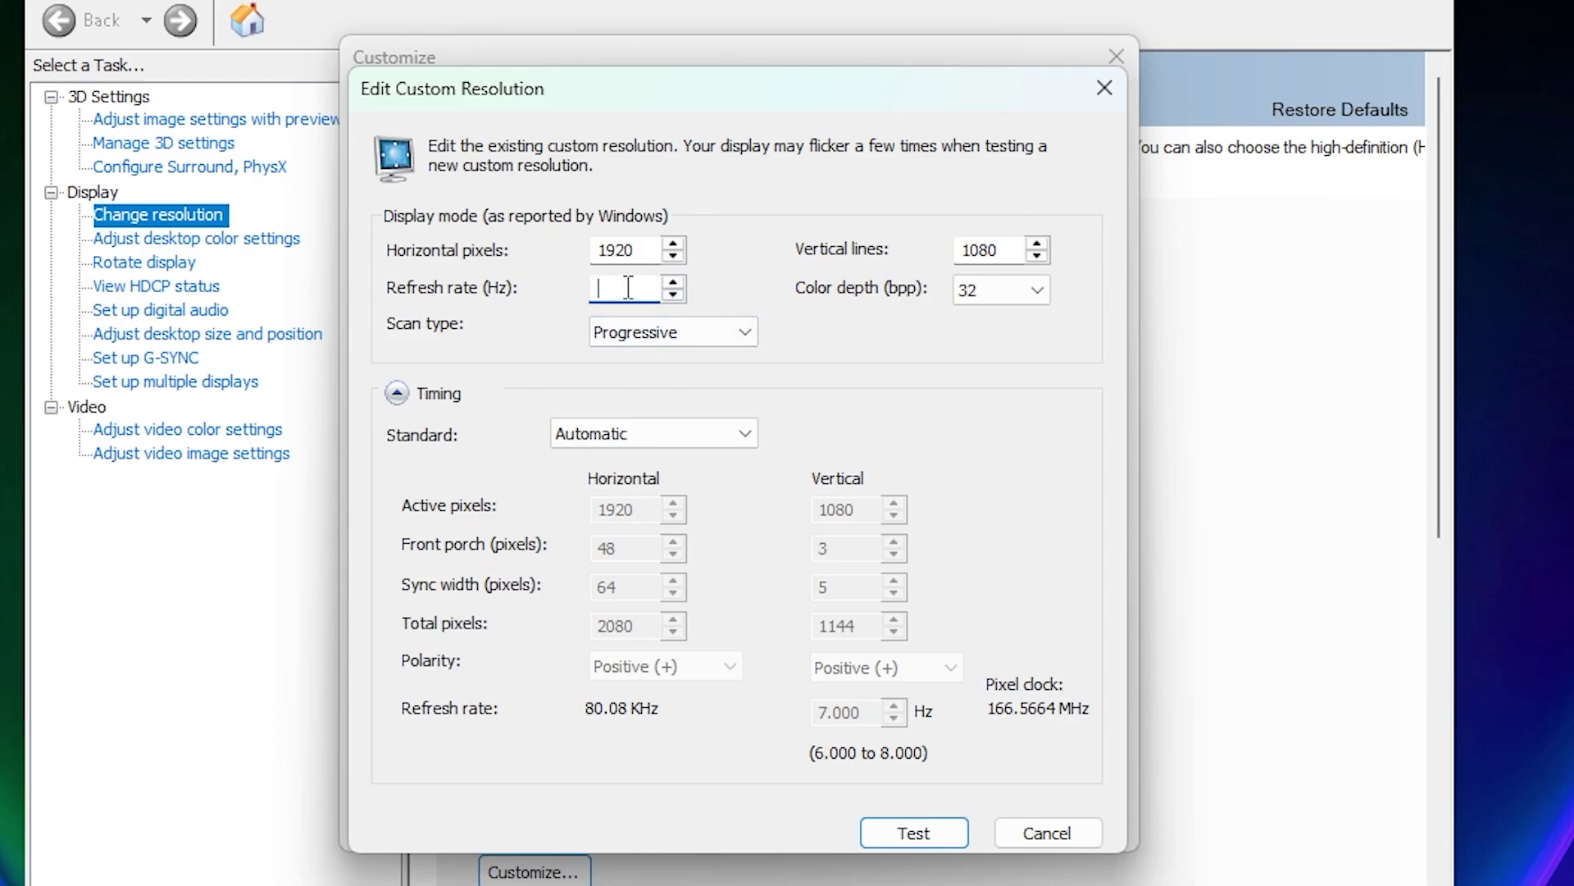
type("90")
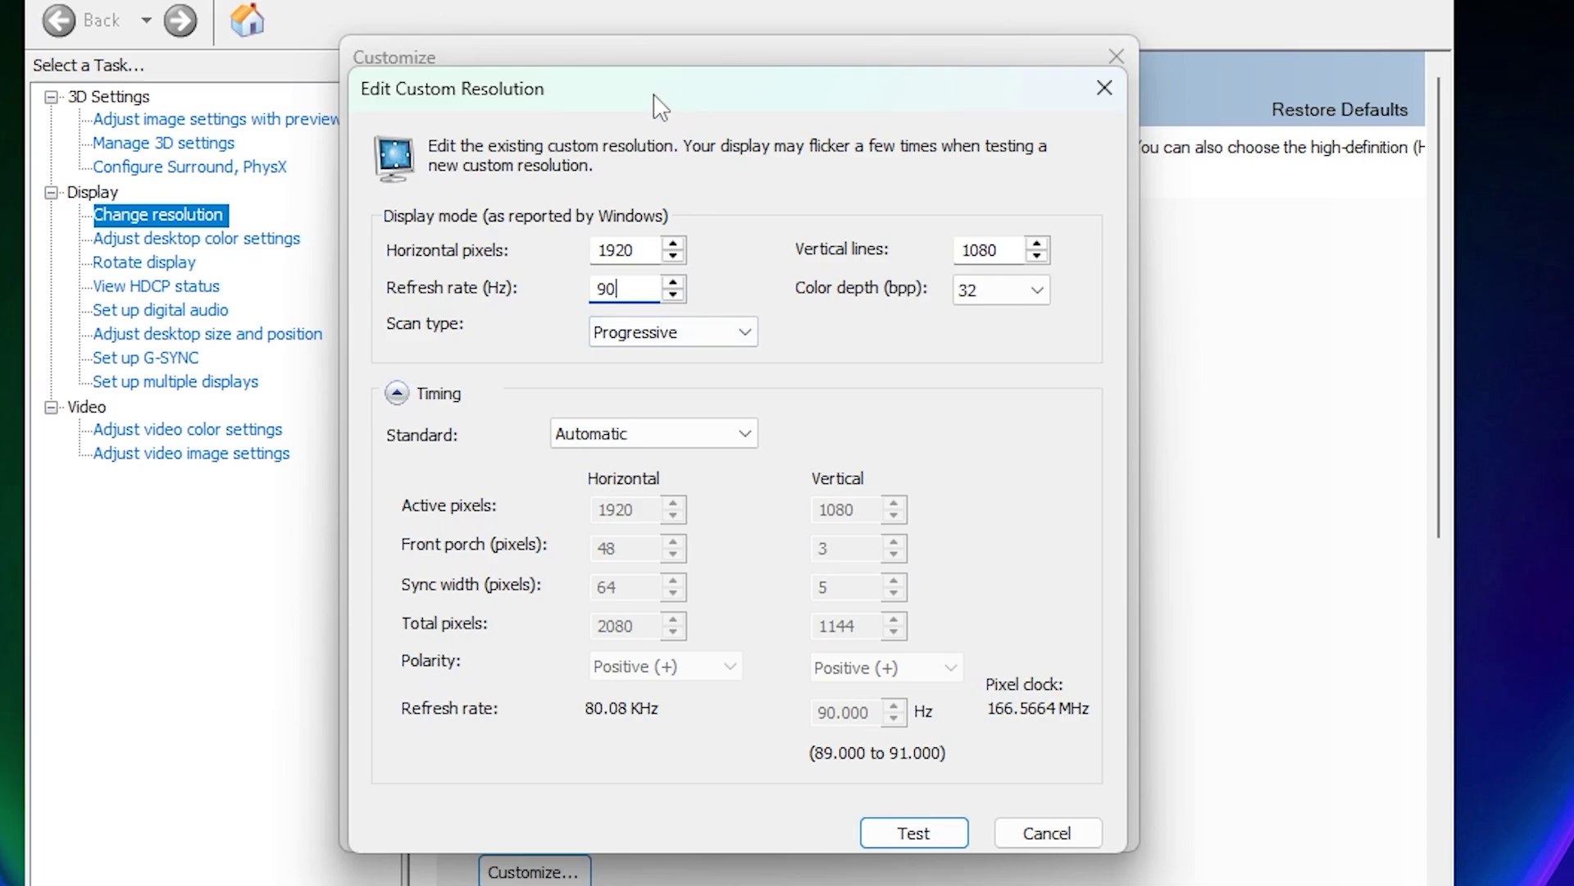
left_click_drag(663, 109, 617, 92)
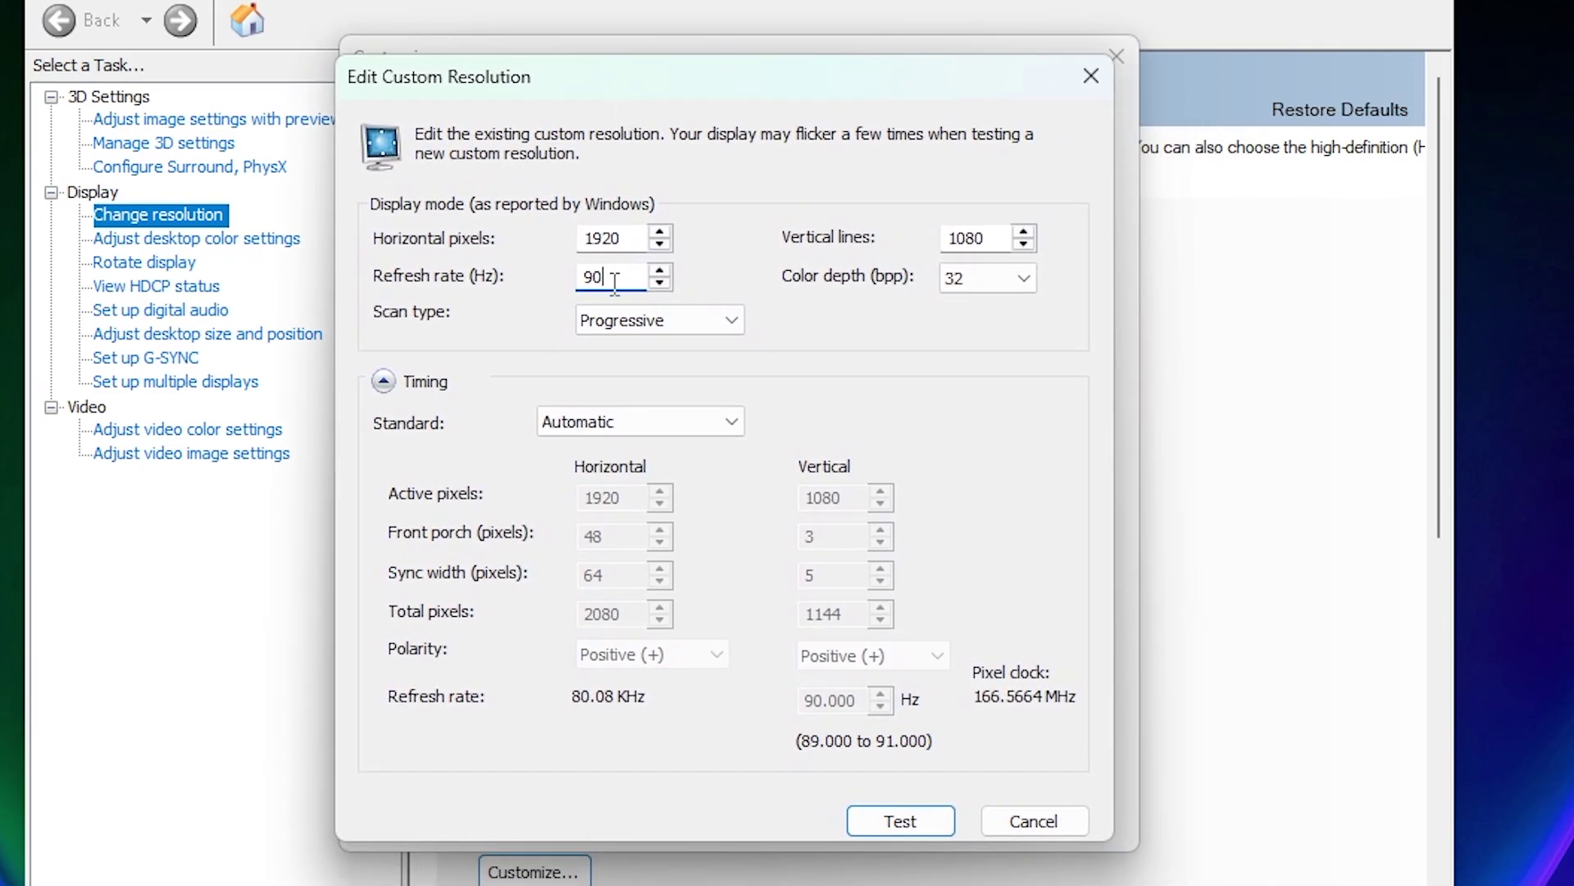
key("BackSpace")
type("5")
key("BackSpace")
type("0")
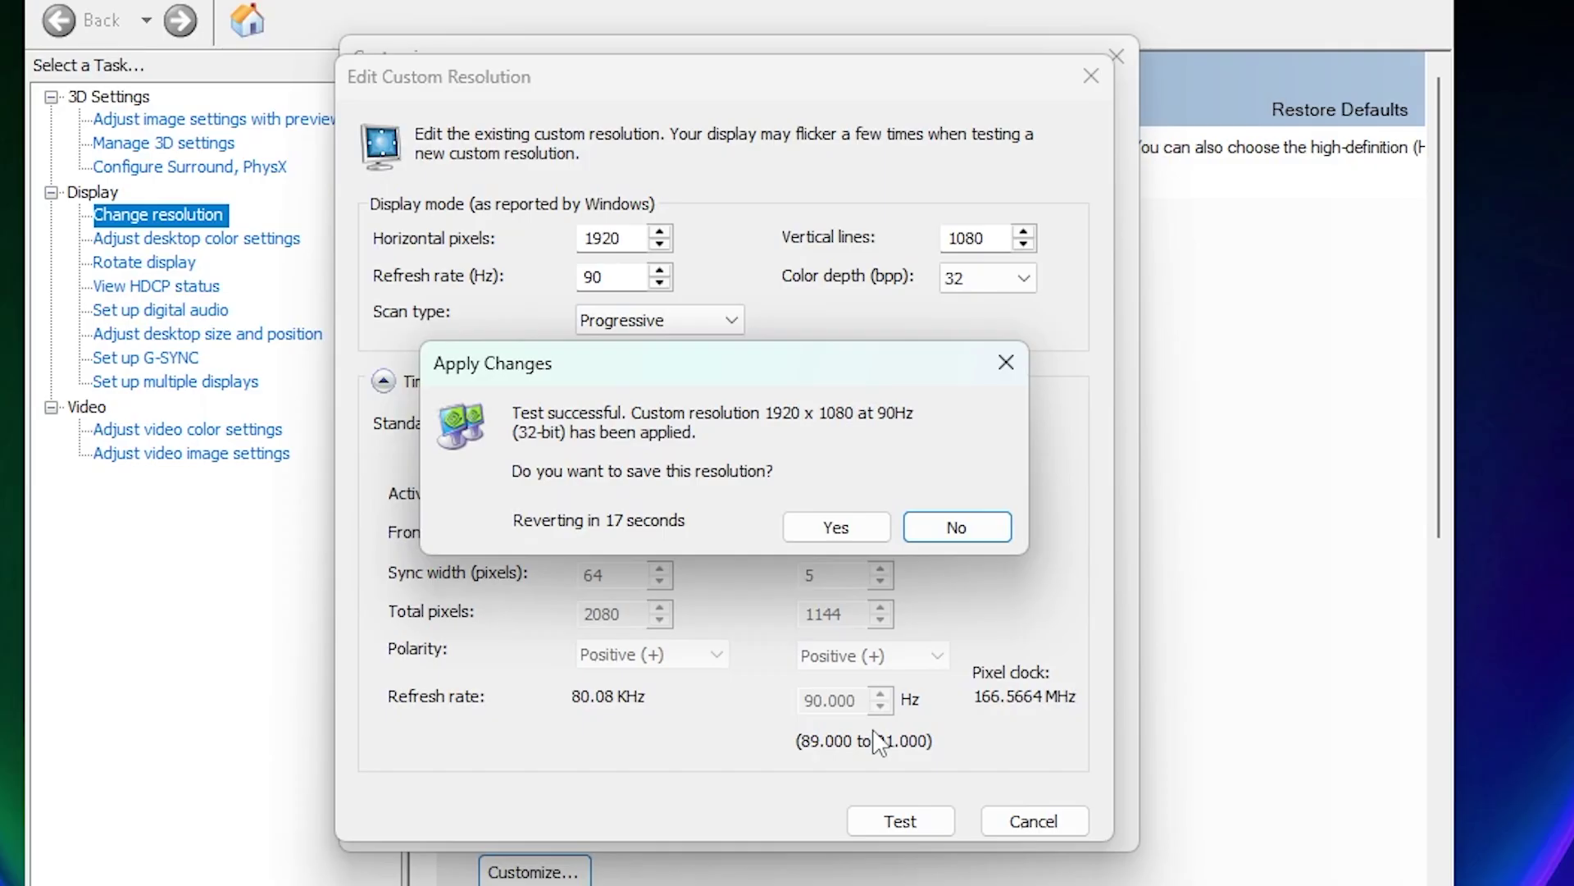
left_click(823, 526)
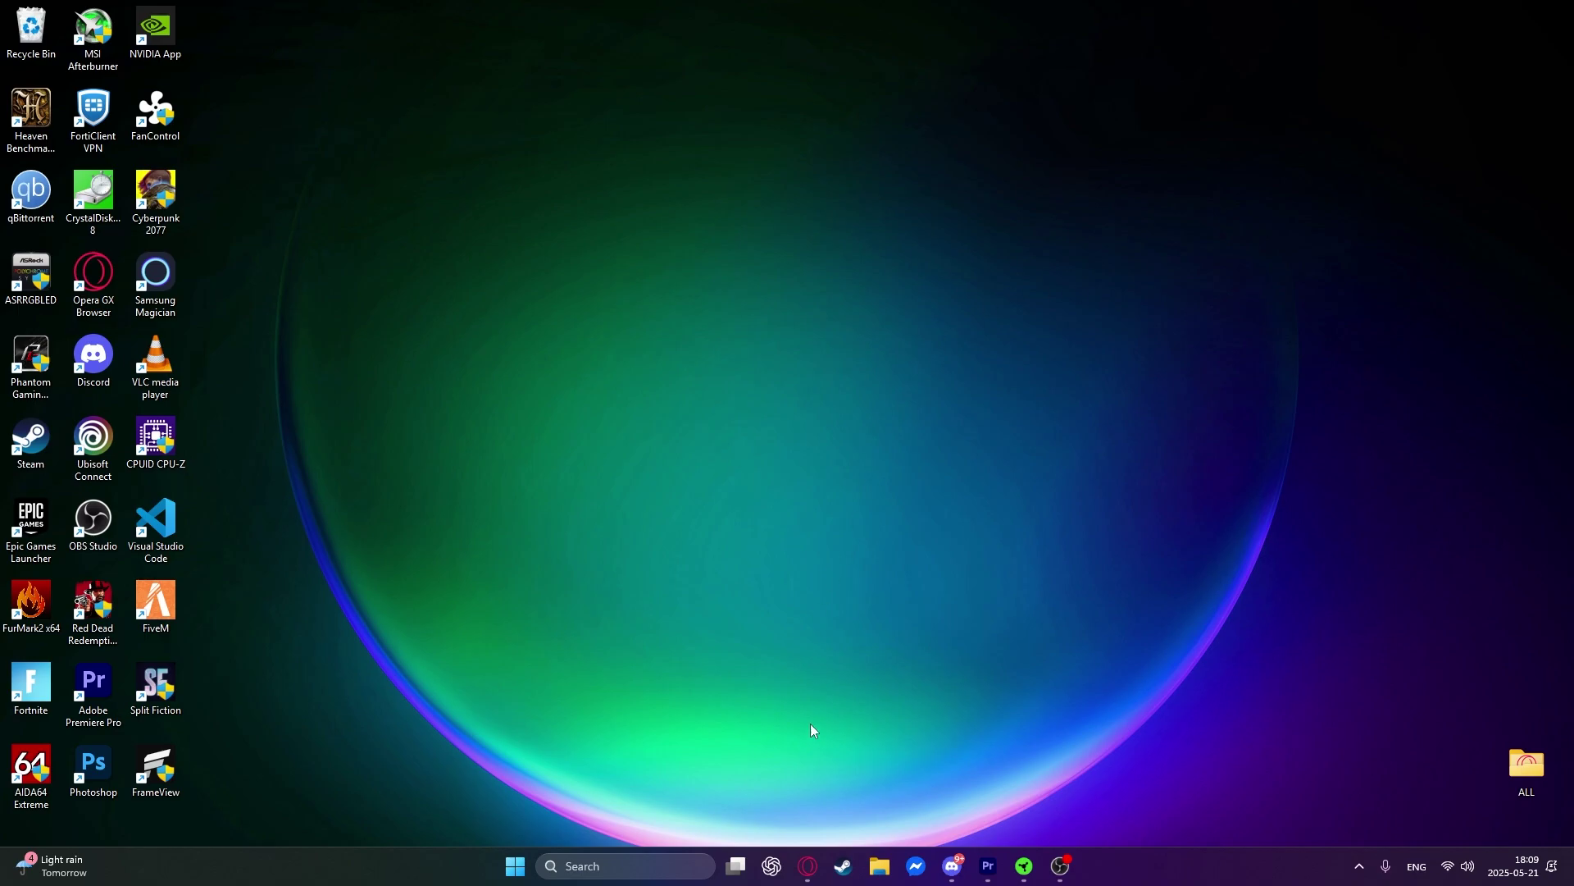
Download cru-1.5.2.zip from the download section of the Custom Resolution Utility site.
left_click(807, 866)
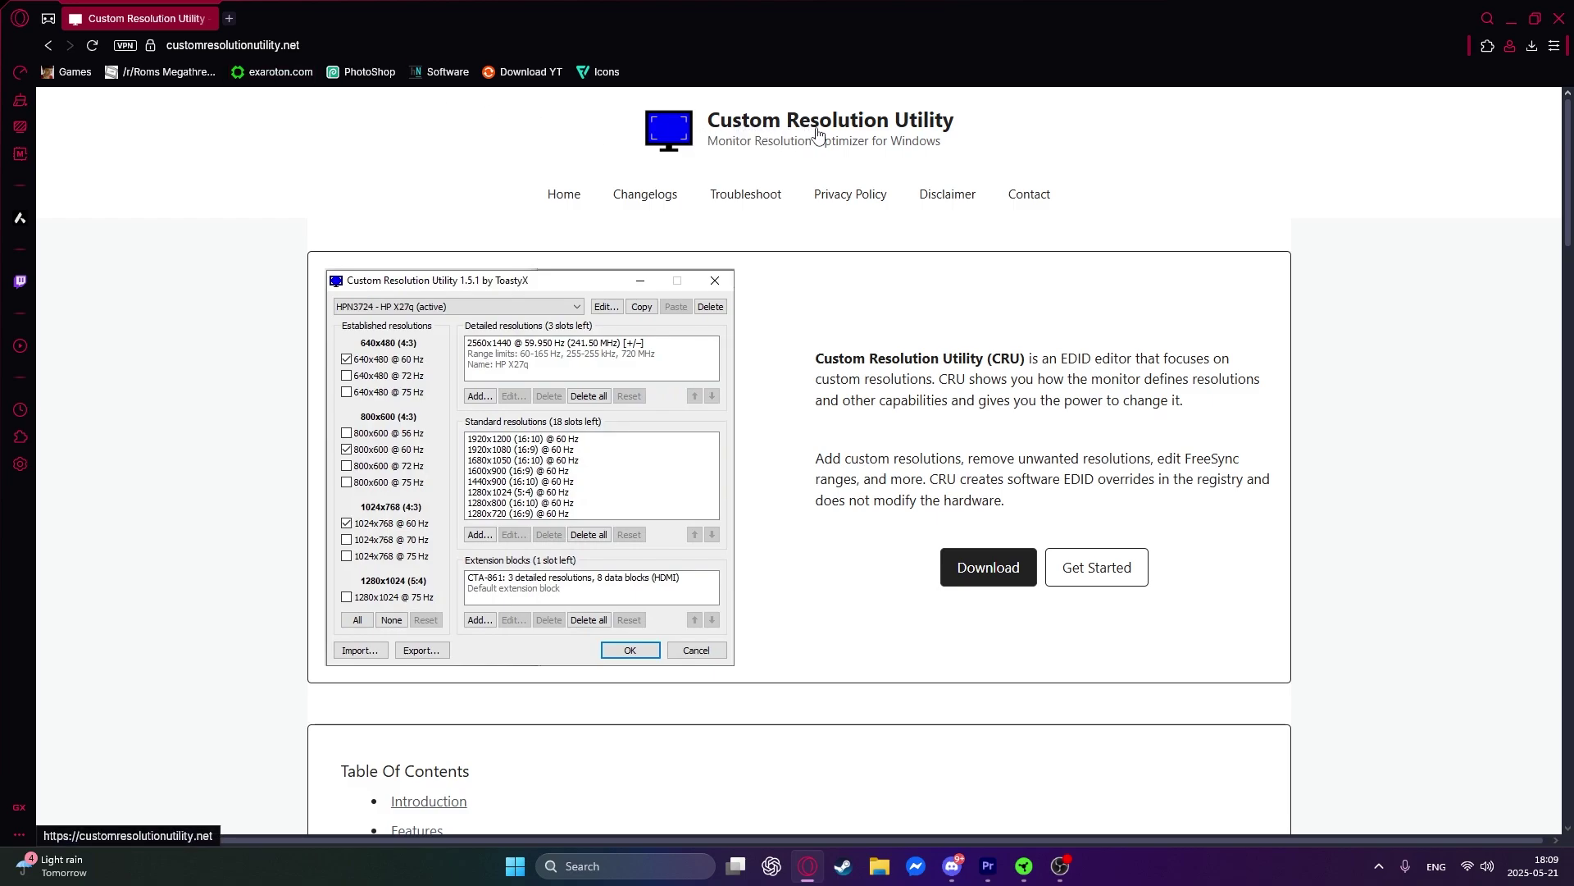
scroll(863, 355, "down", 1)
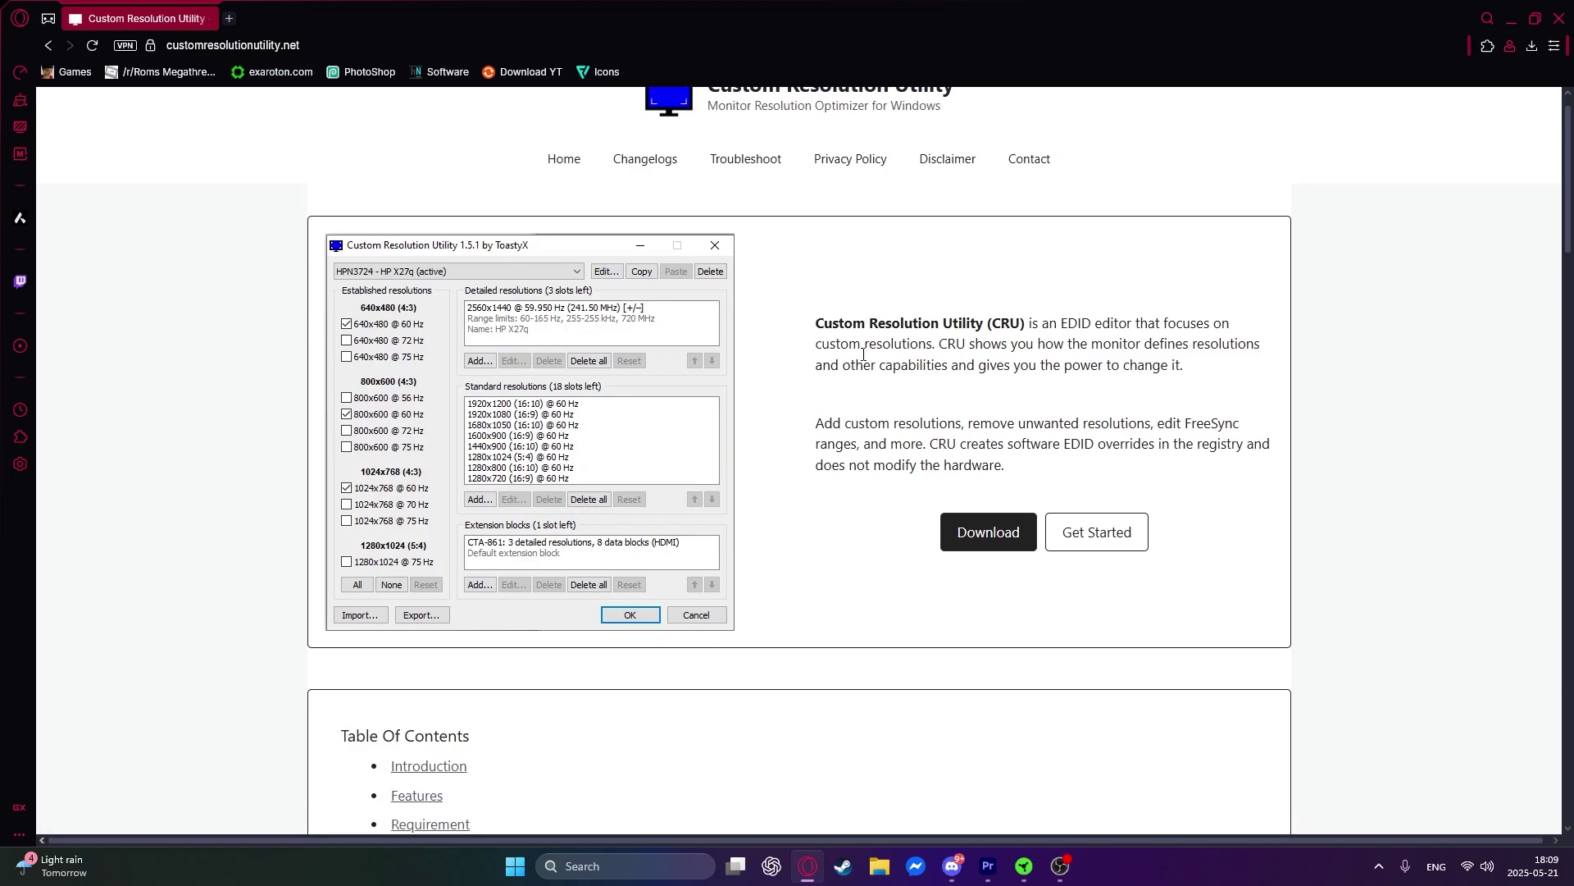
scroll(862, 354, "up", 1)
left_click(1001, 563)
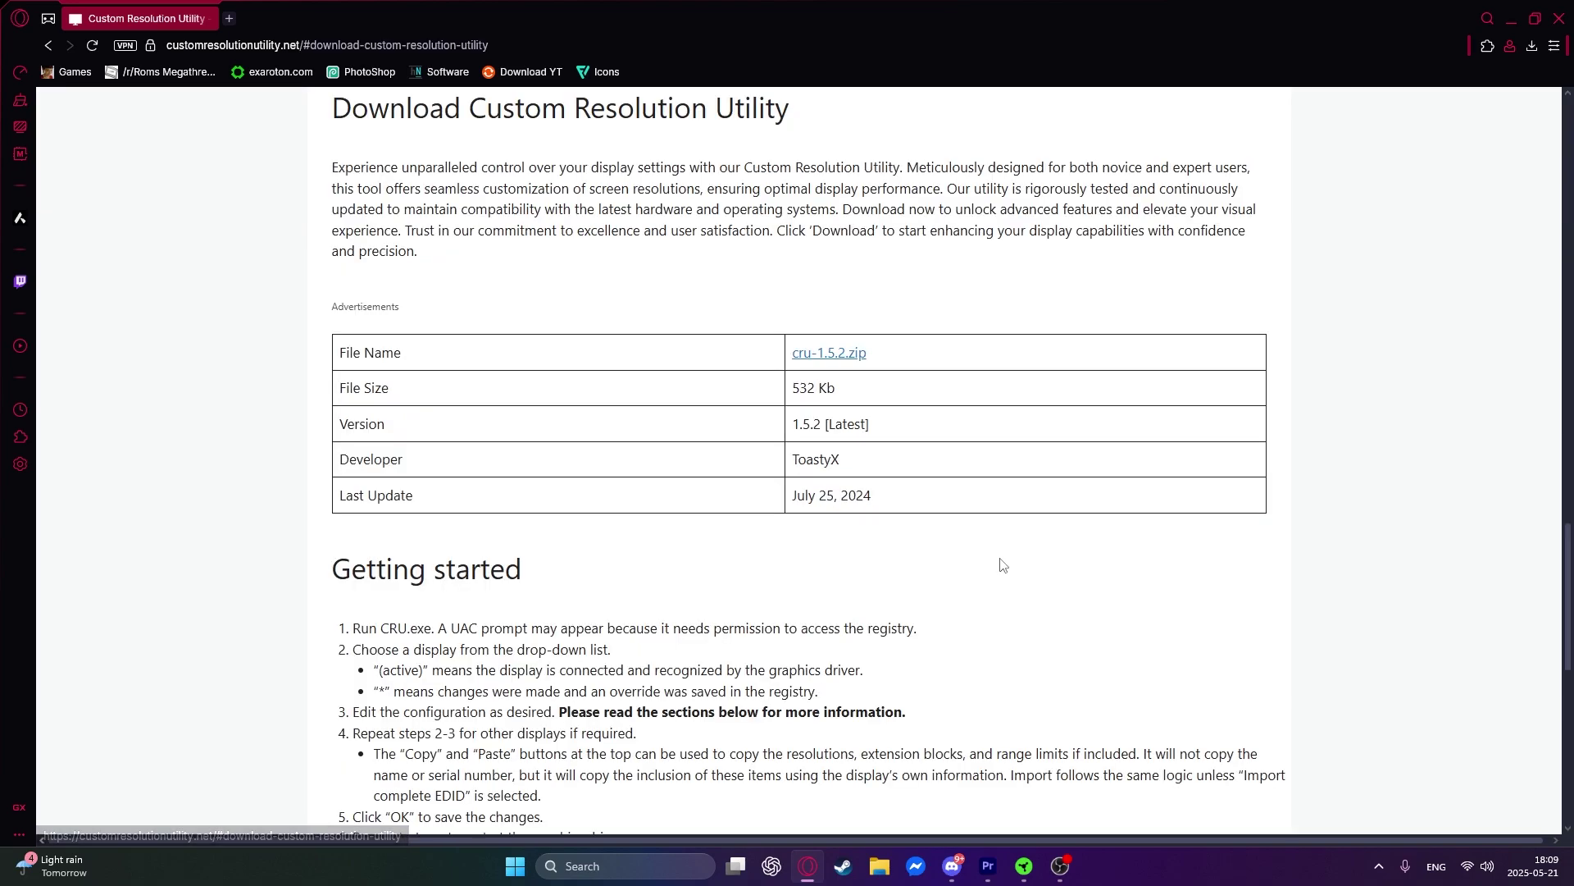
left_click(844, 355)
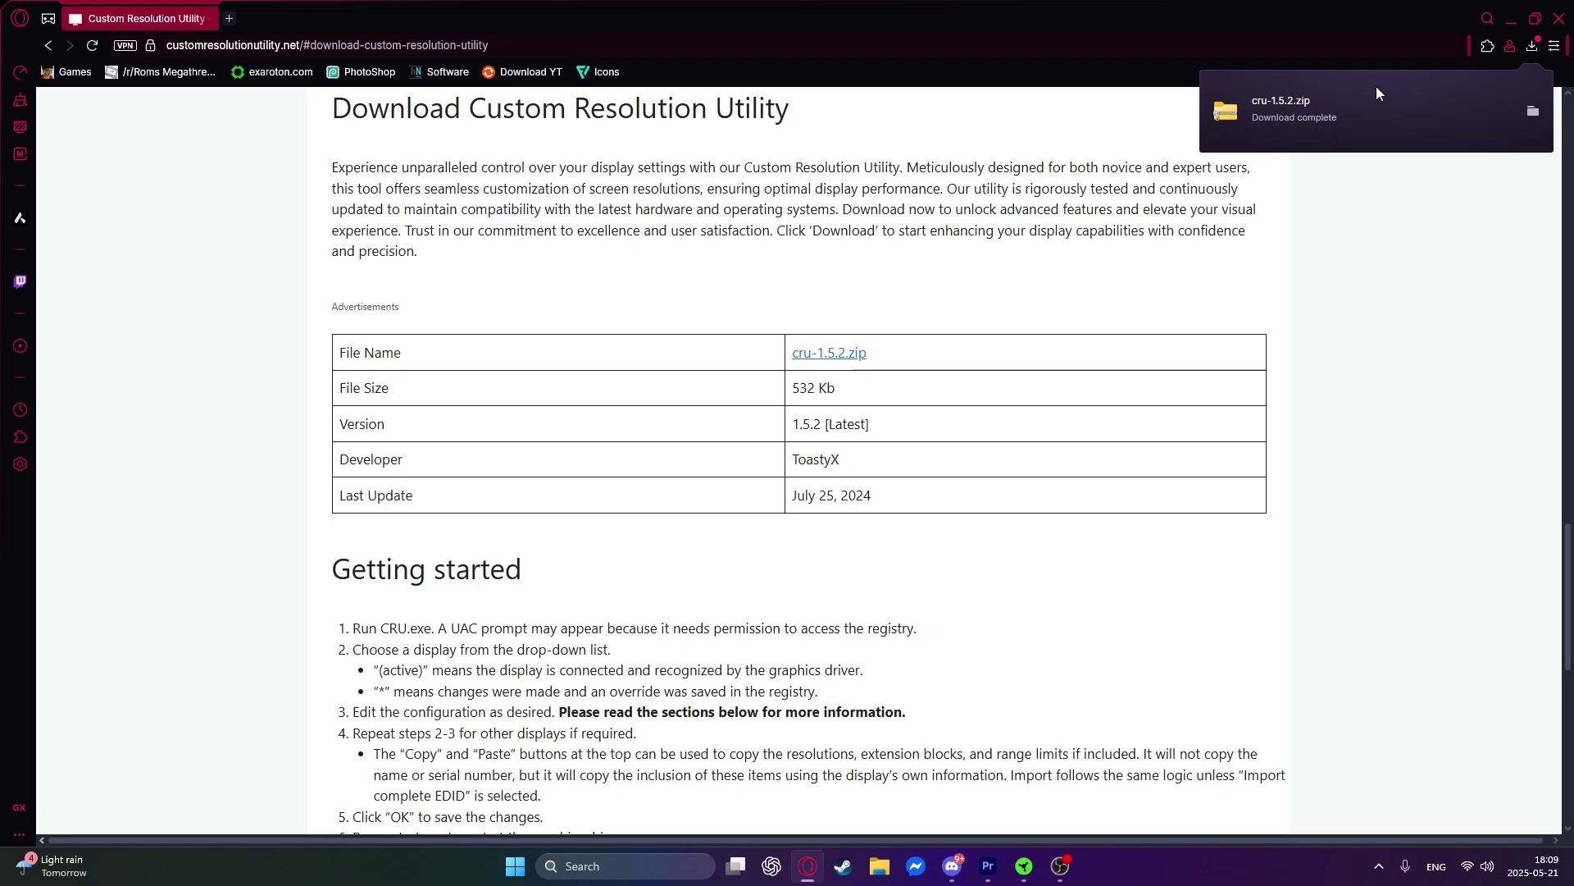
Drag the downloaded cru-1.5.2.zip from Opera GX's downloads list onto the desktop.
double_click(1370, 27)
left_click(1285, 188)
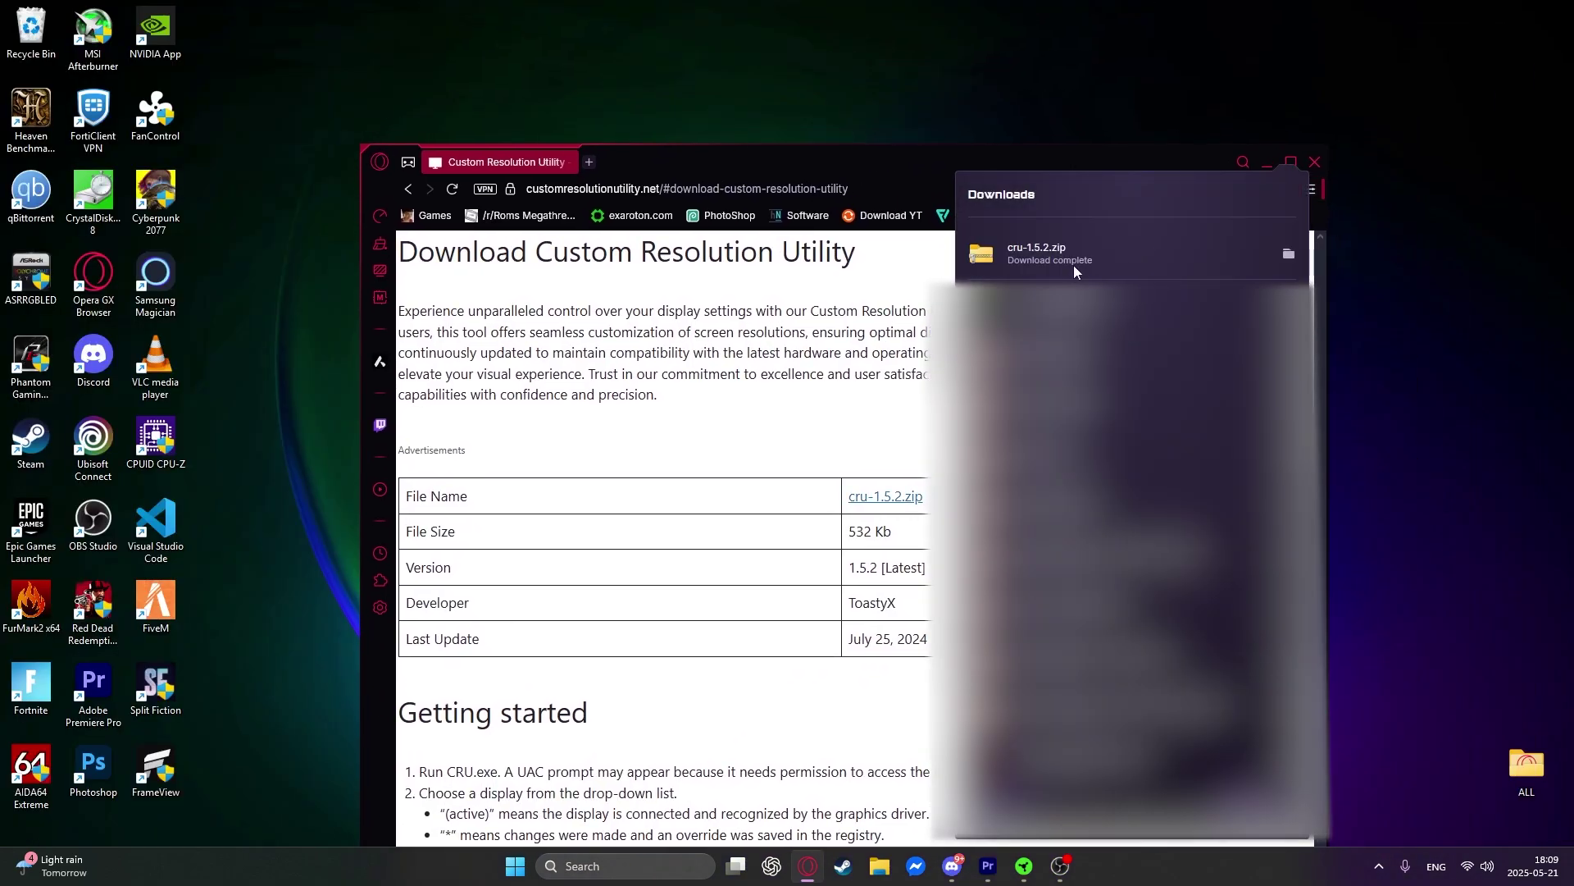
left_click_drag(1074, 264, 777, 359)
left_click(1267, 162)
Extract cru-1.5.2.zip into the cru-1.5.2 folder and open that folder.
right_click(773, 362)
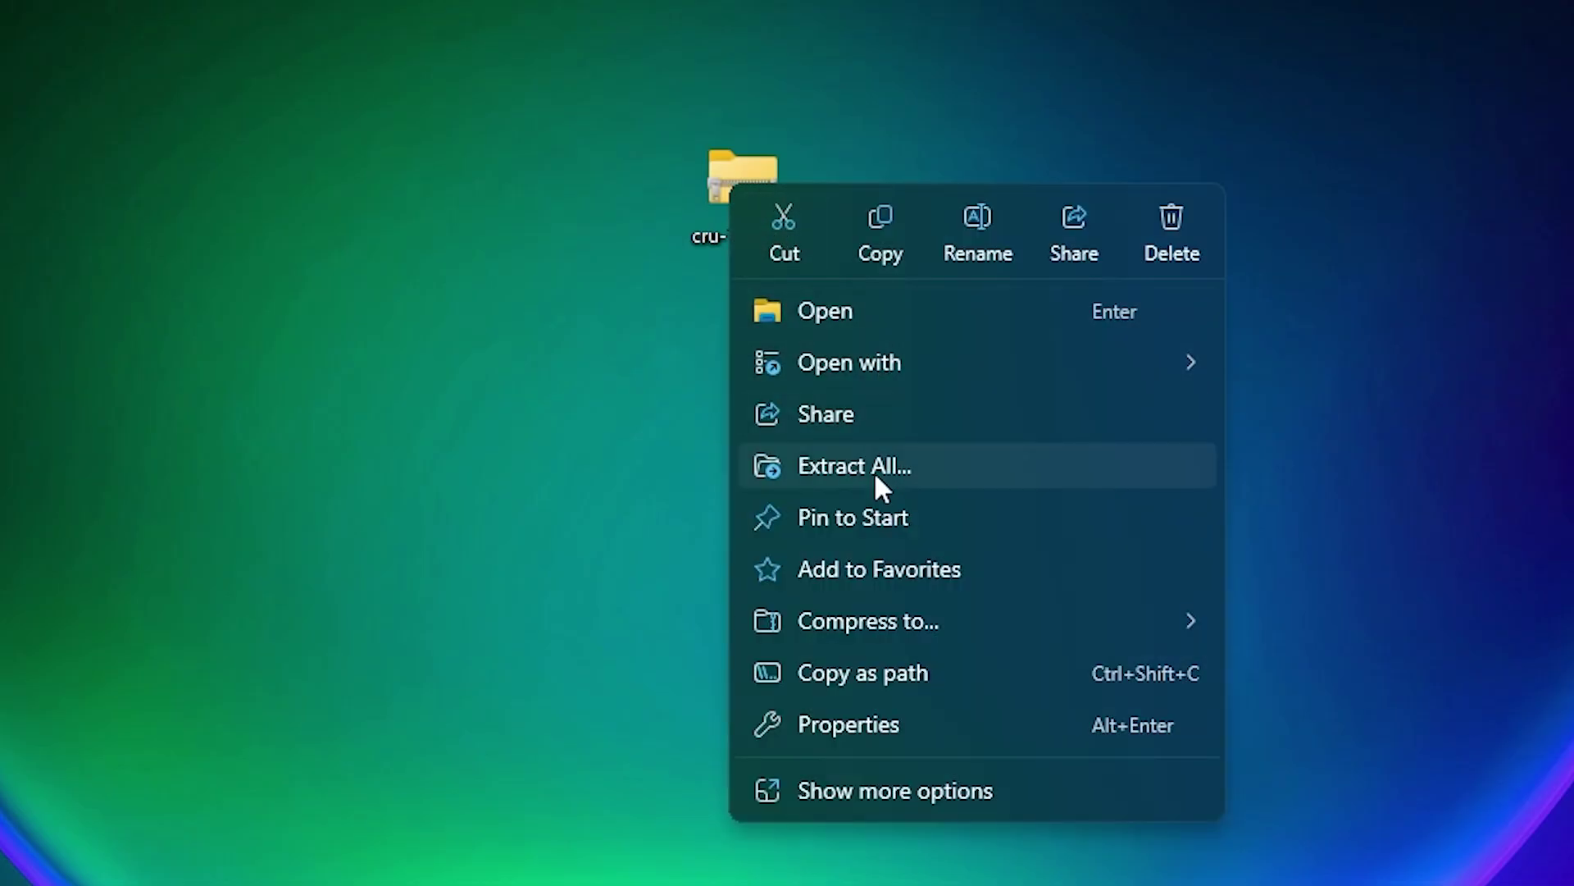
left_click(874, 470)
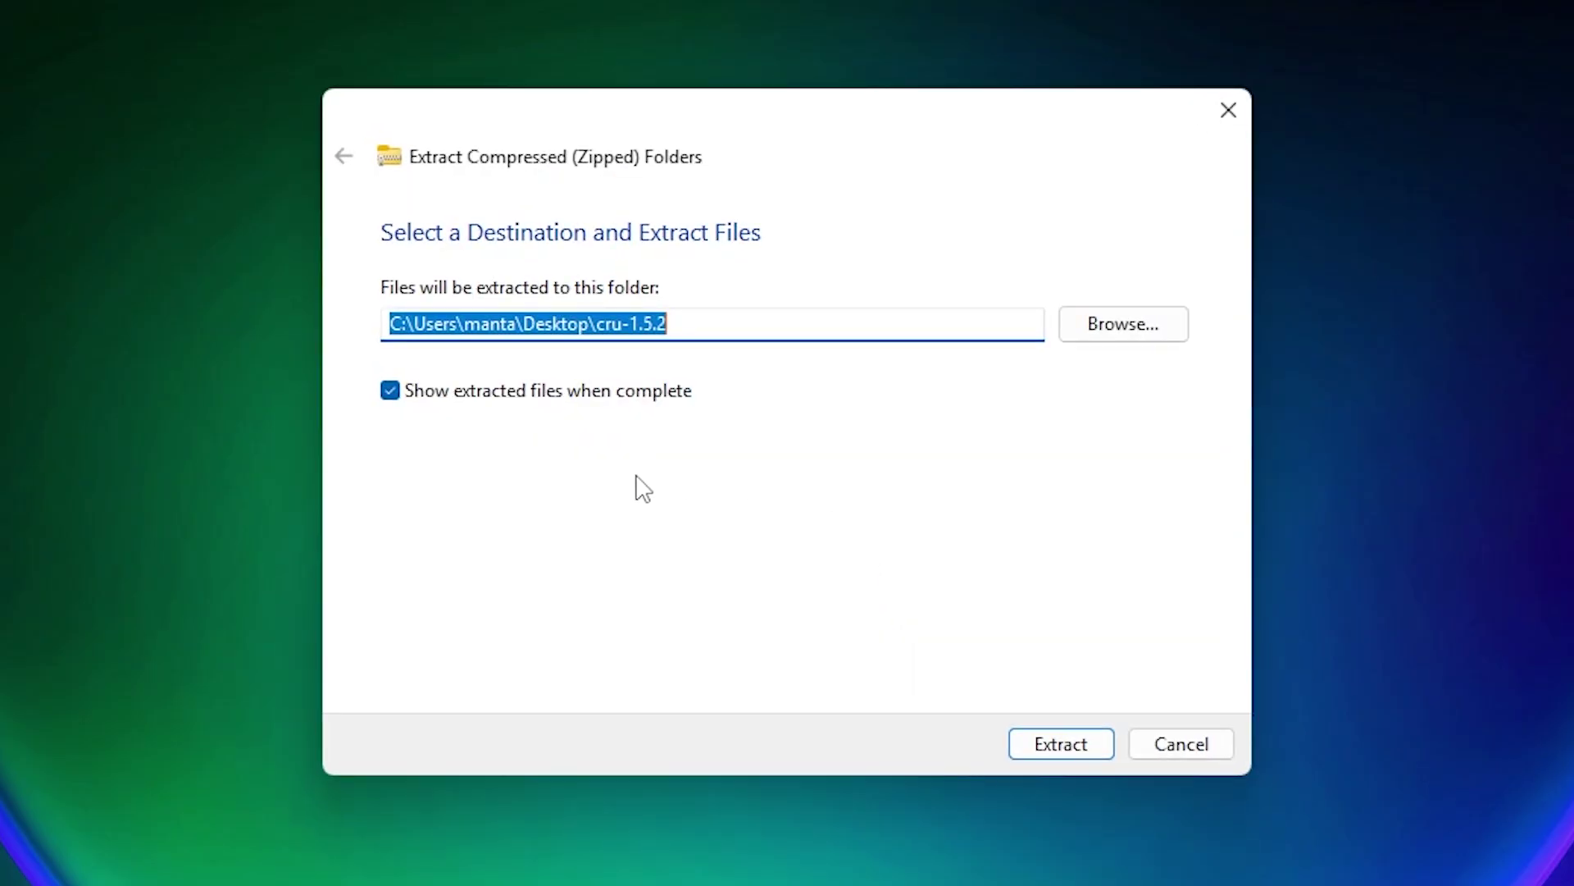
left_click(1034, 608)
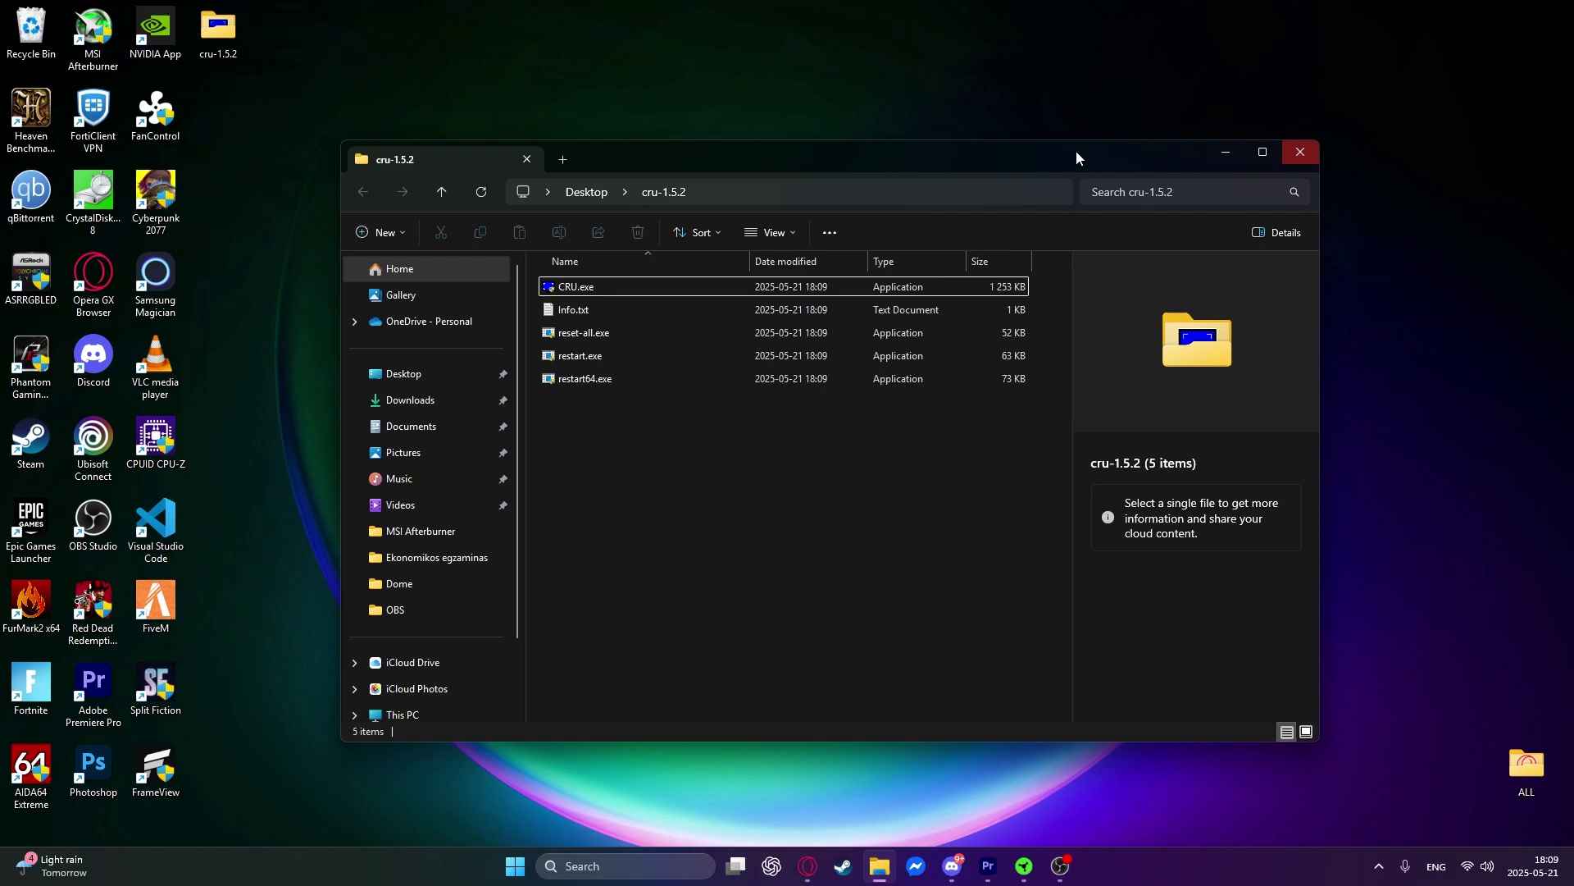
left_click(1303, 153)
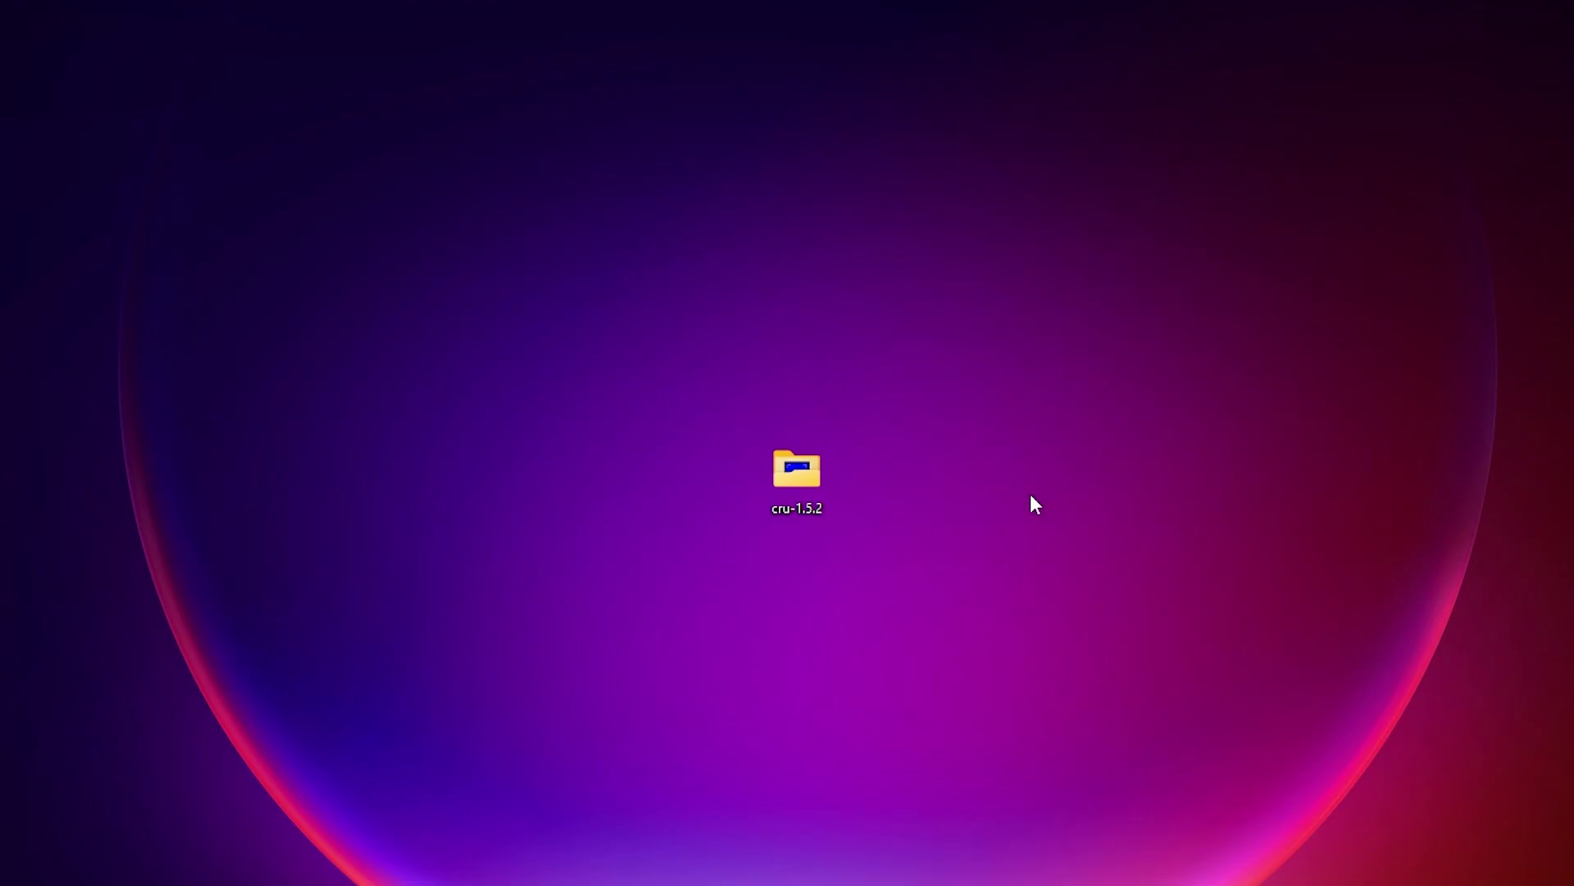
double_click(808, 484)
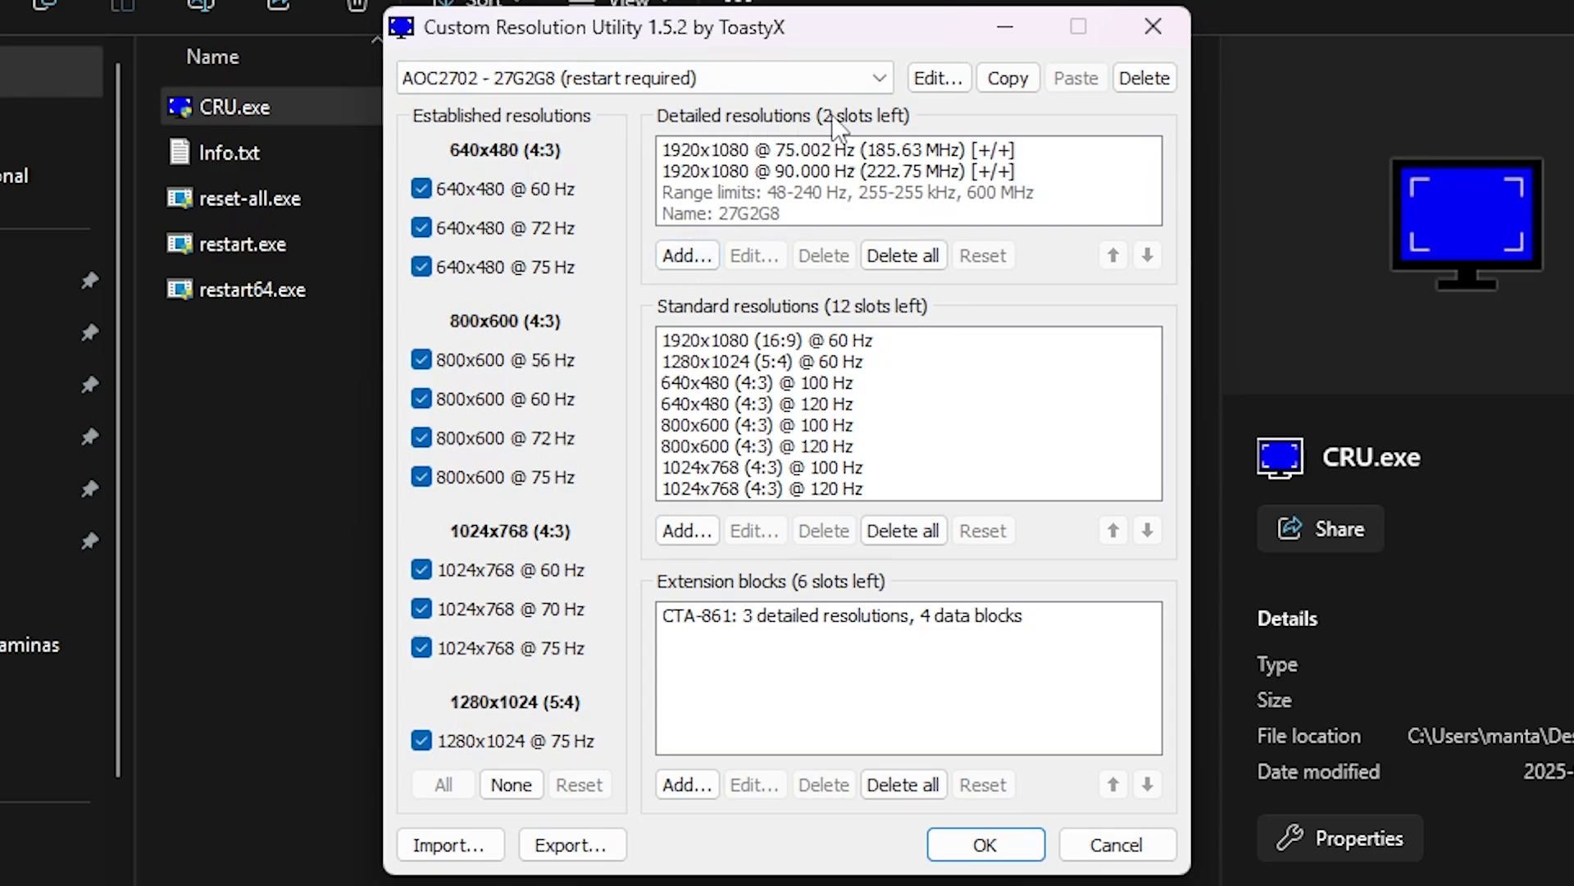
Add a 1920x1080 detailed resolution with a 65 Hz refresh rate.
left_click(691, 255)
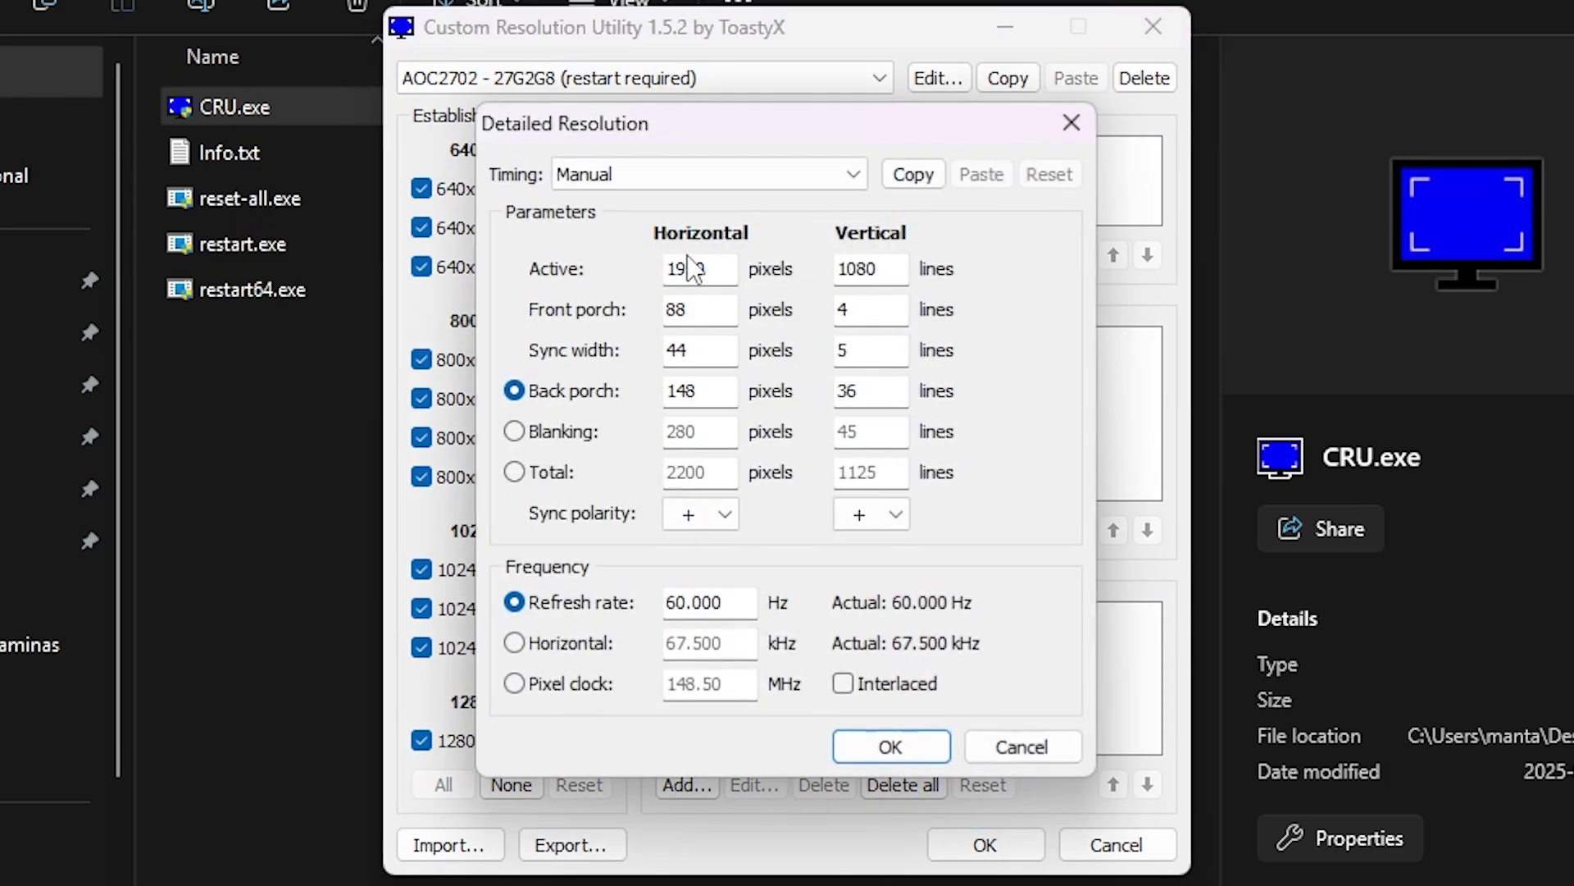
left_click(686, 605)
left_click(689, 604)
key("BackSpace")
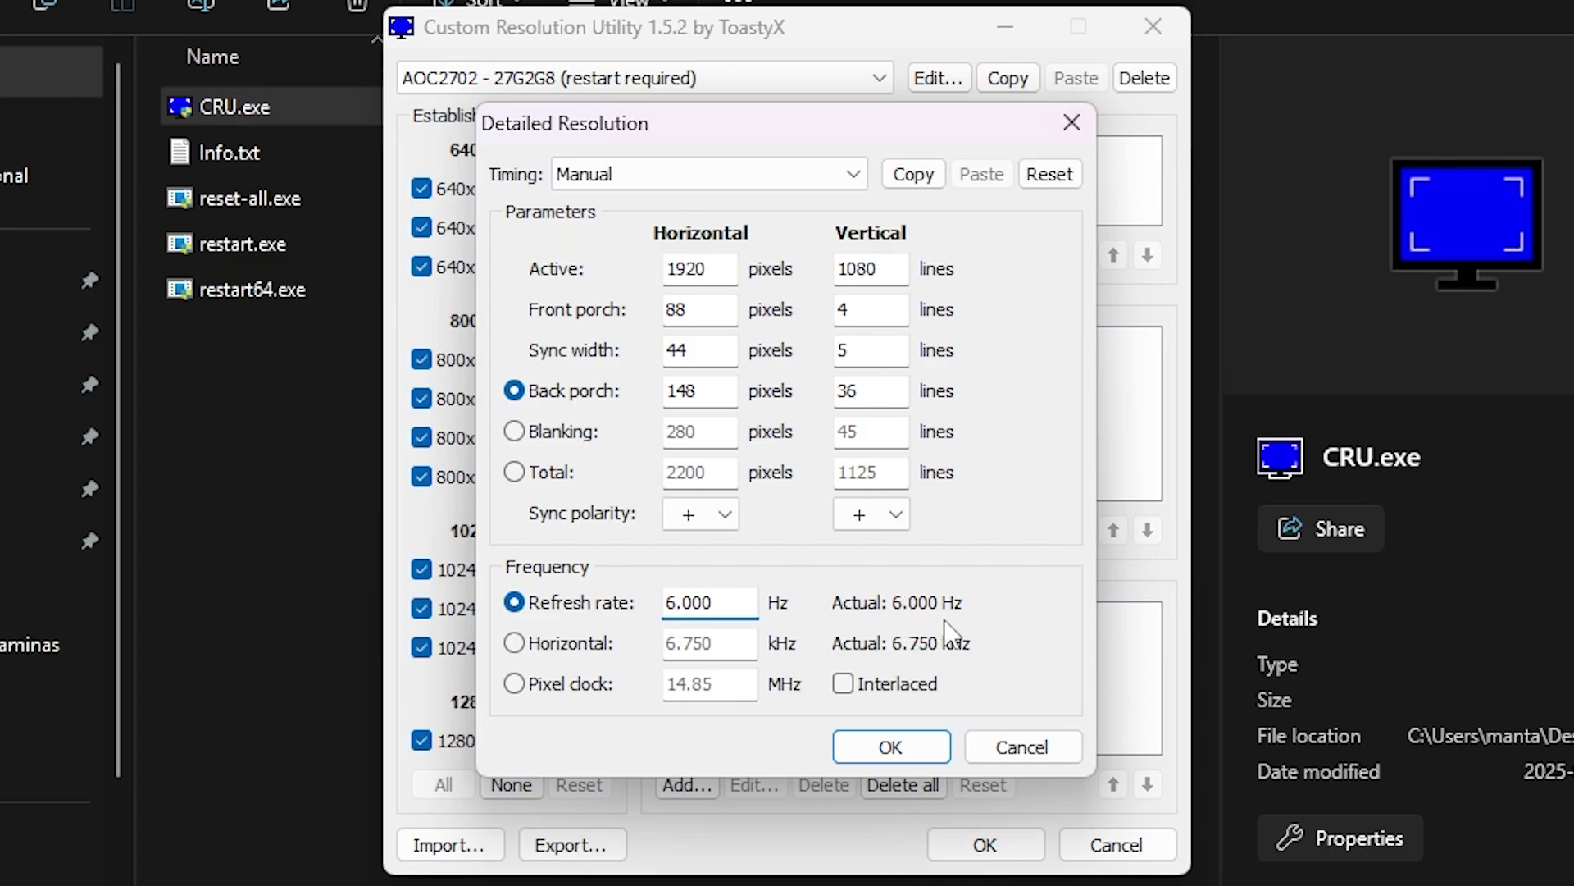
type("5")
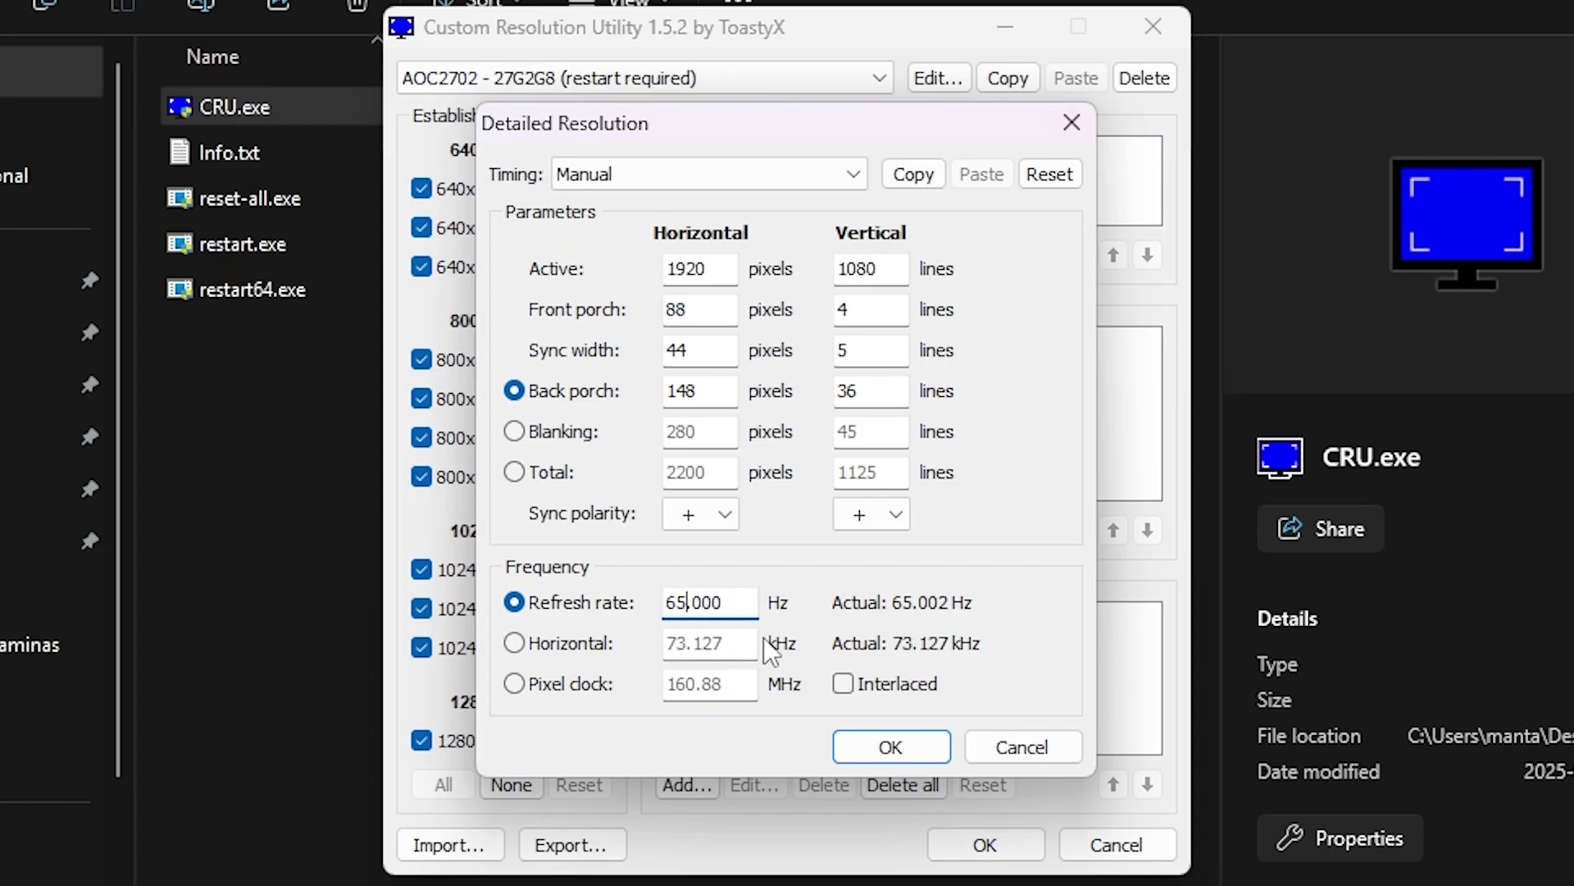
left_click(894, 748)
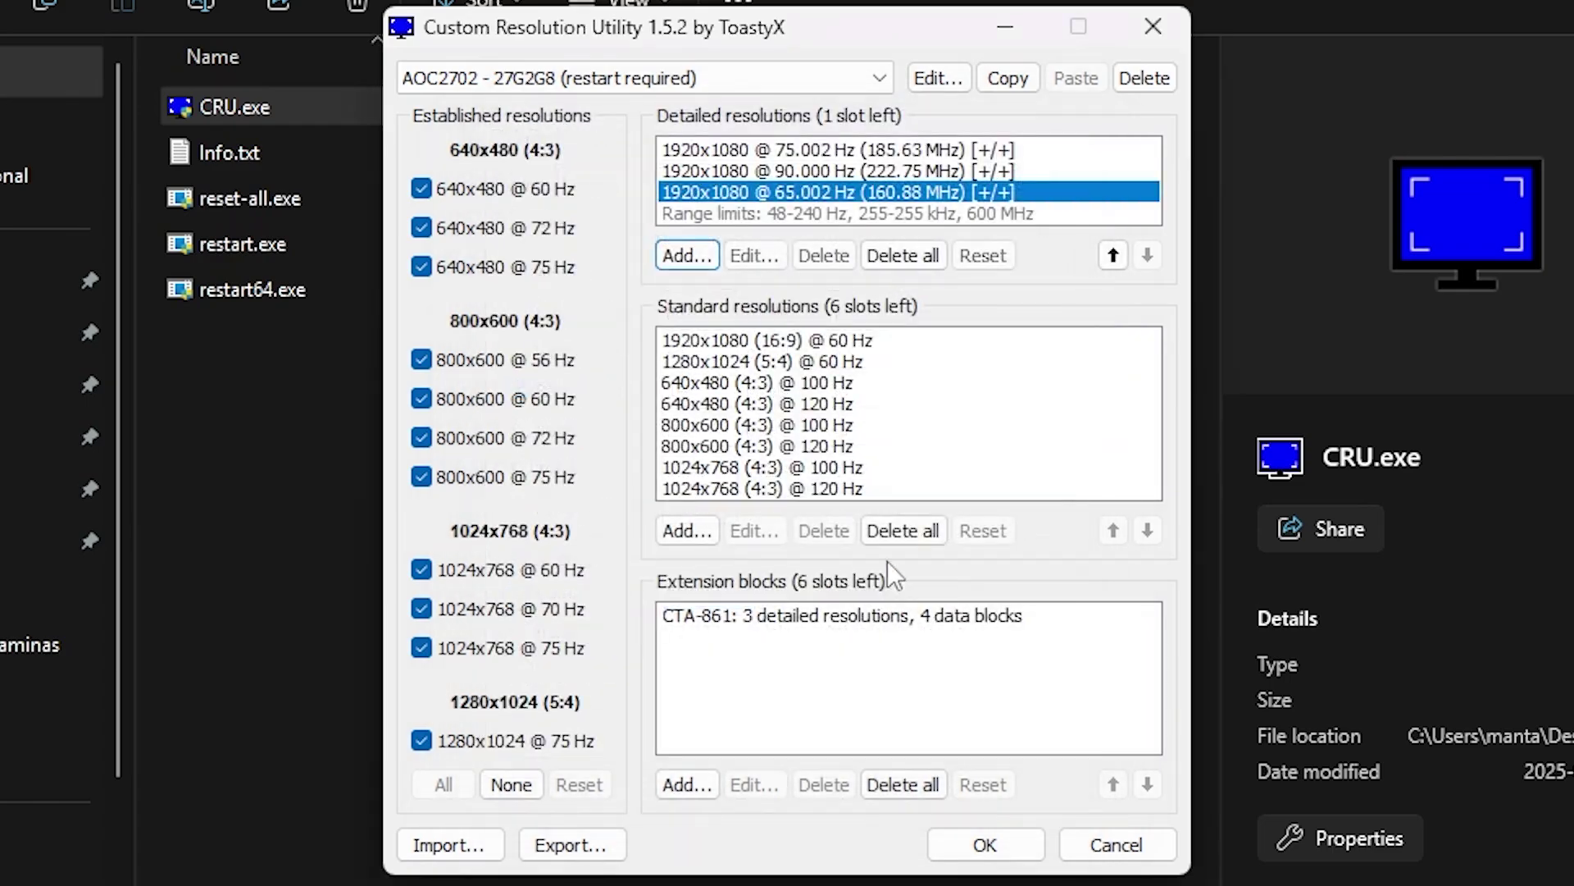
Add another 1920x1080 detailed resolution at 70 Hz.
left_click(687, 255)
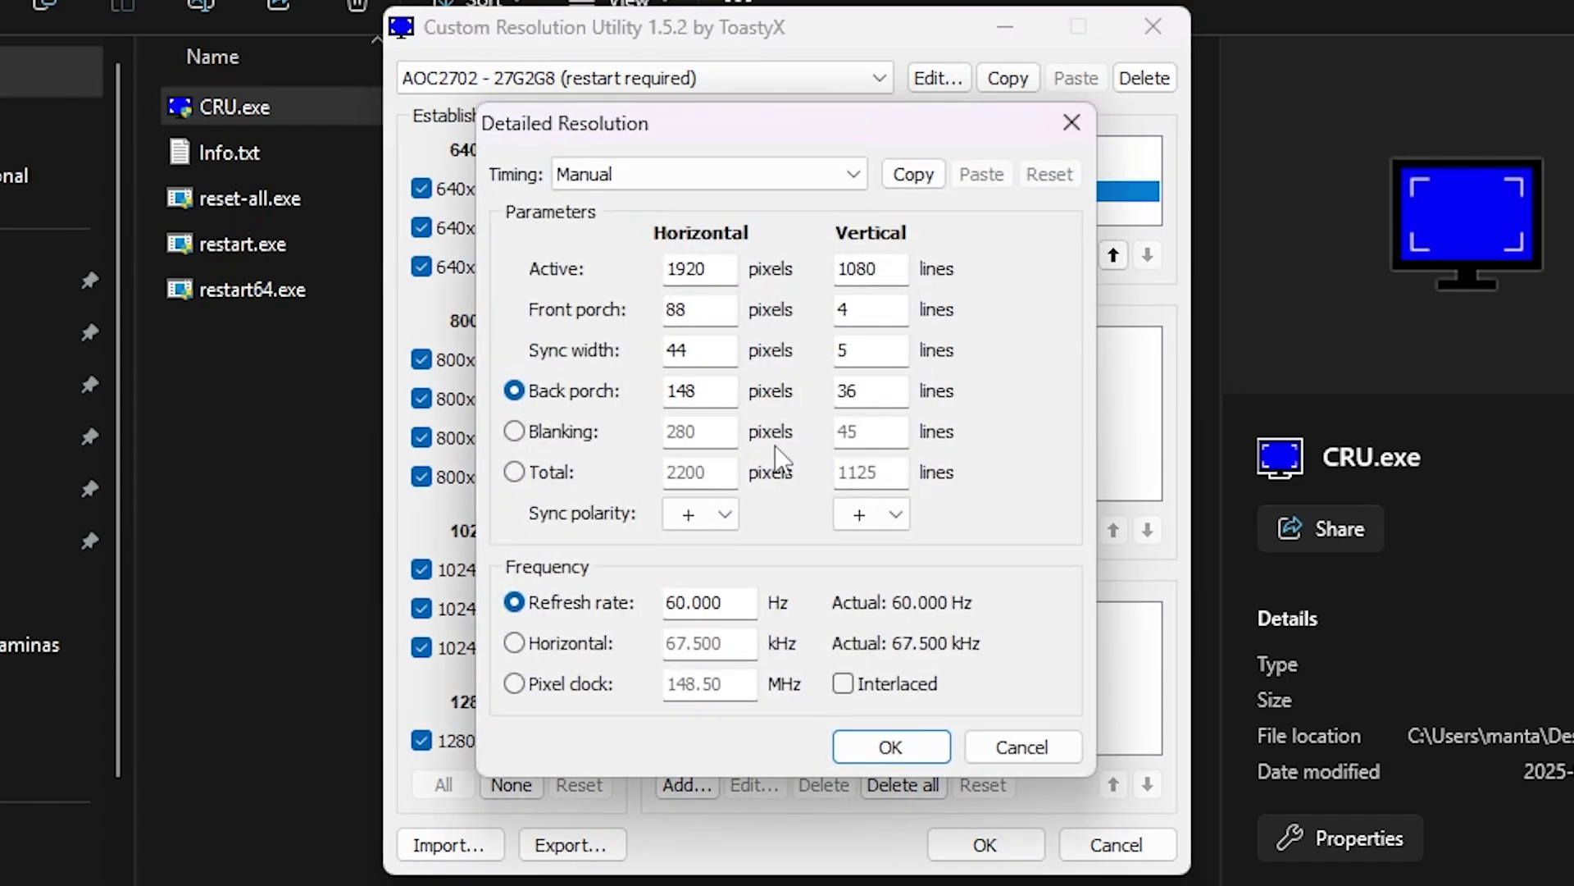
left_click_drag(678, 603, 661, 603)
key("BackSpace")
type("7")
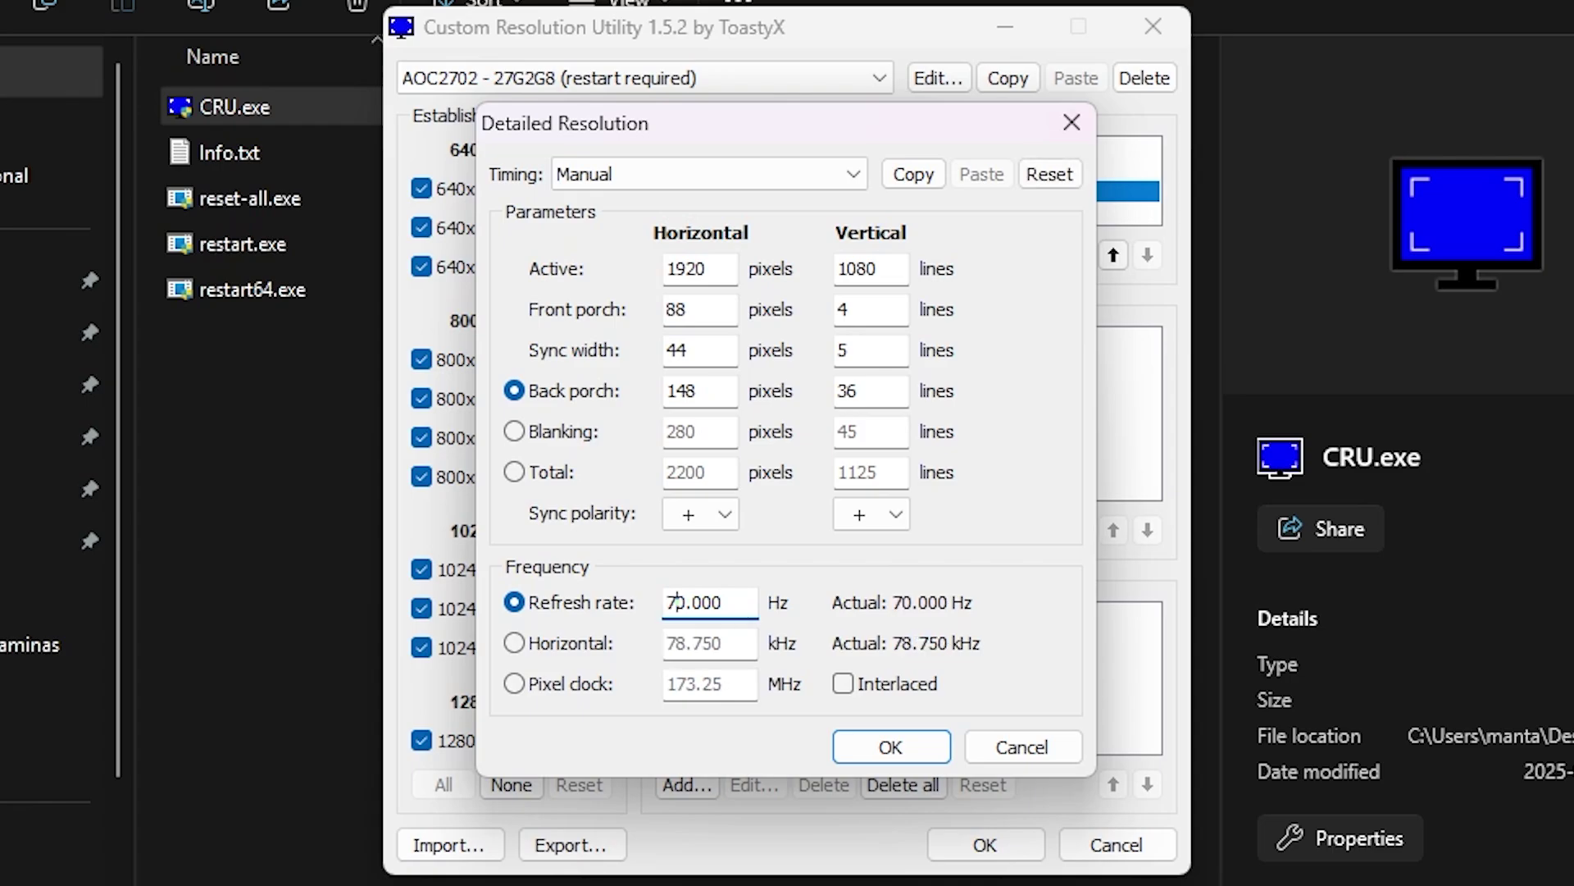
left_click(890, 746)
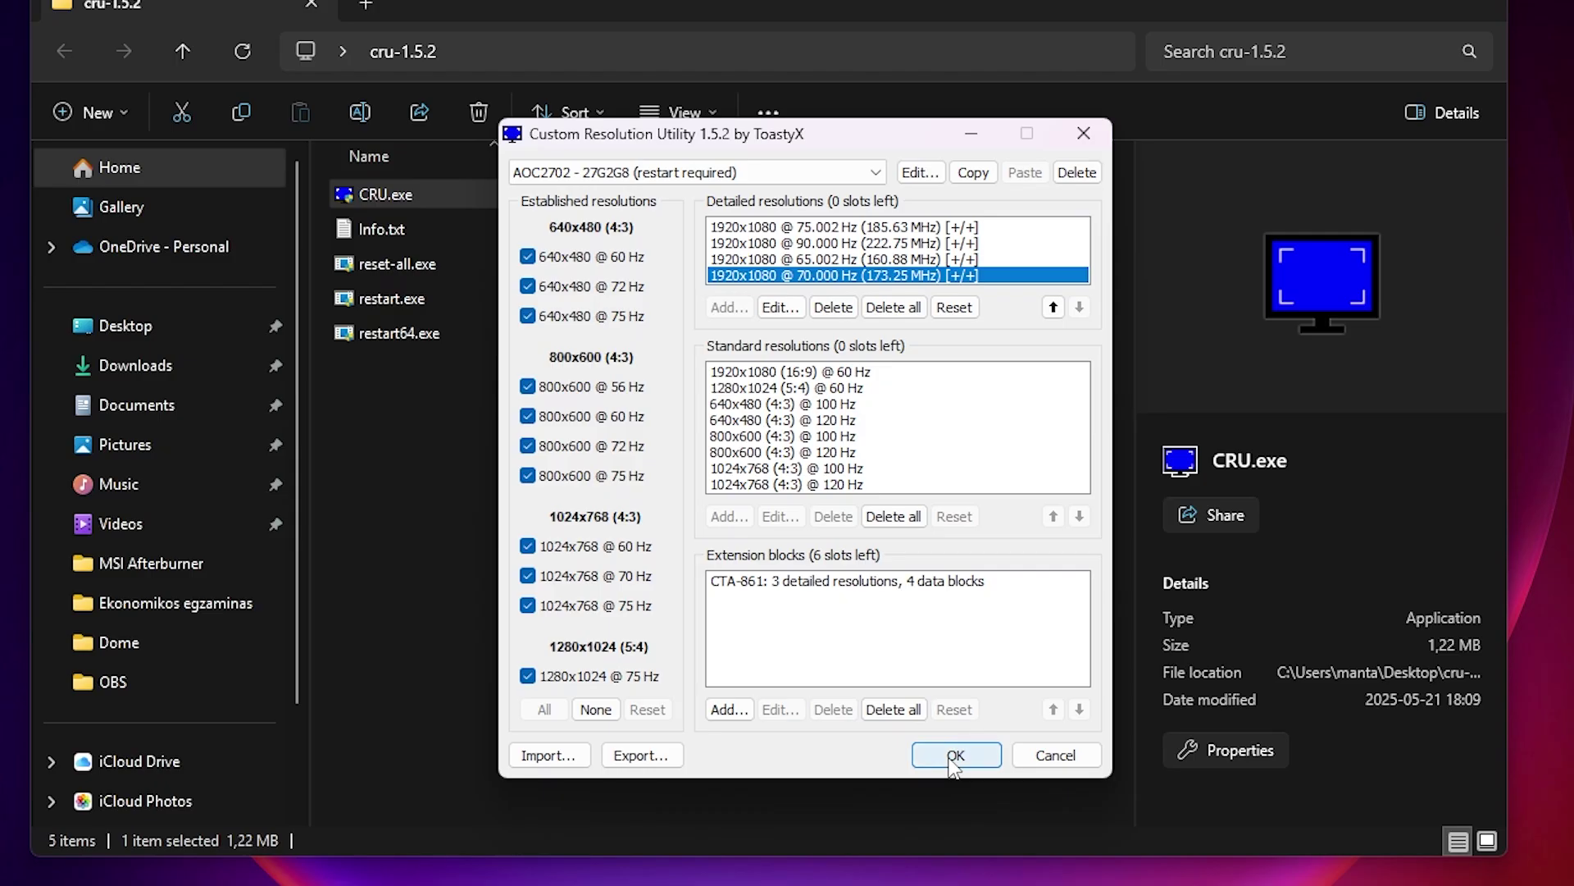
Save the CRU resolutions and run restart64.exe so 65 Hz and 70 Hz become available.
left_click(985, 845)
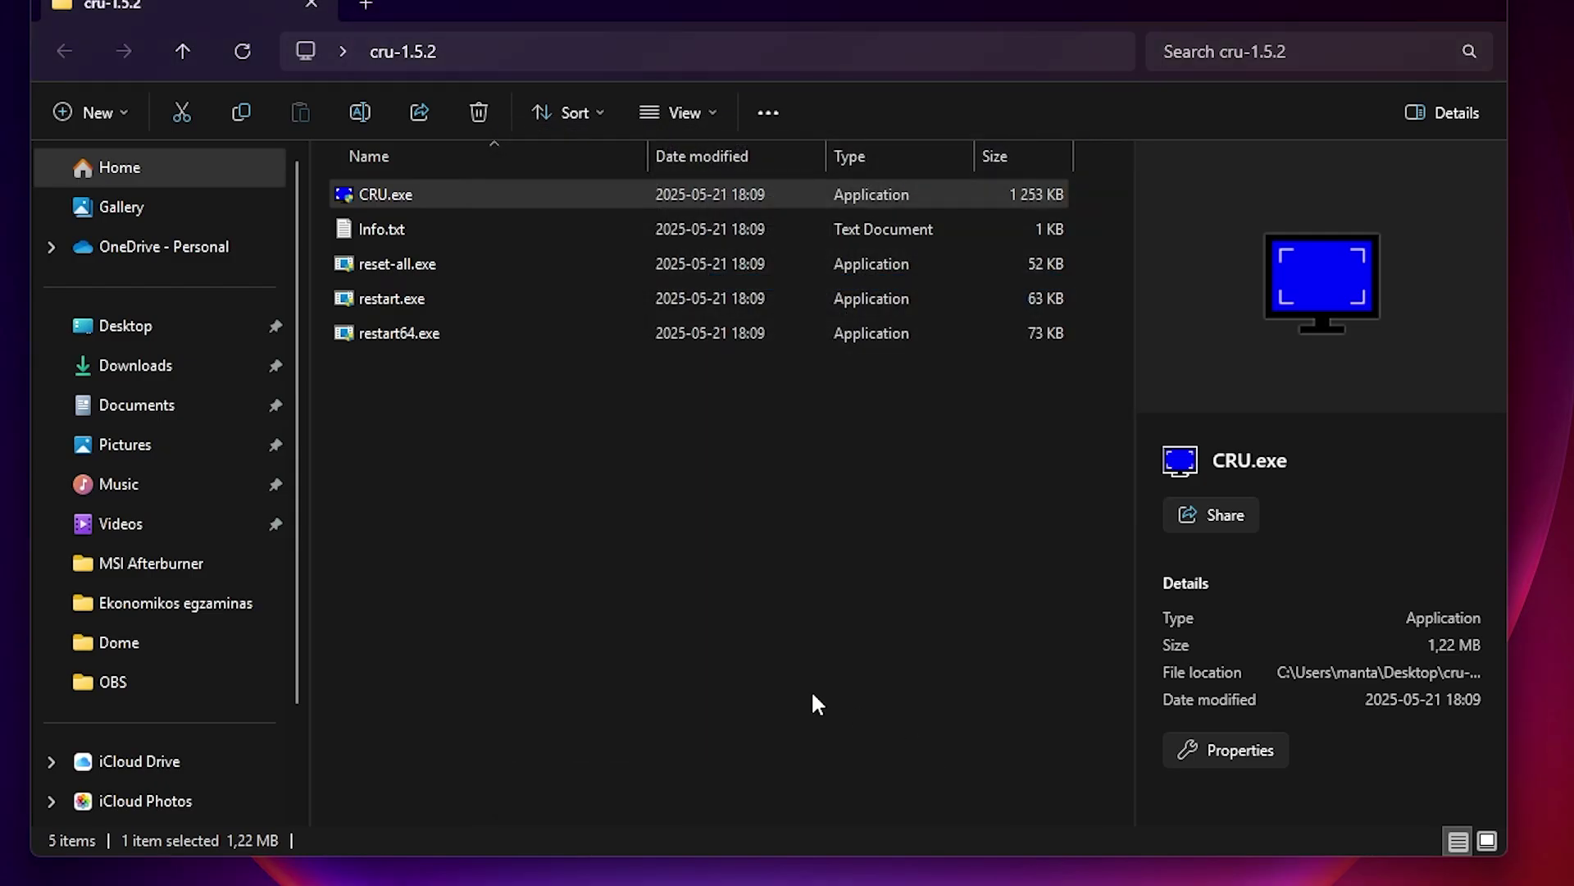
left_click(311, 380)
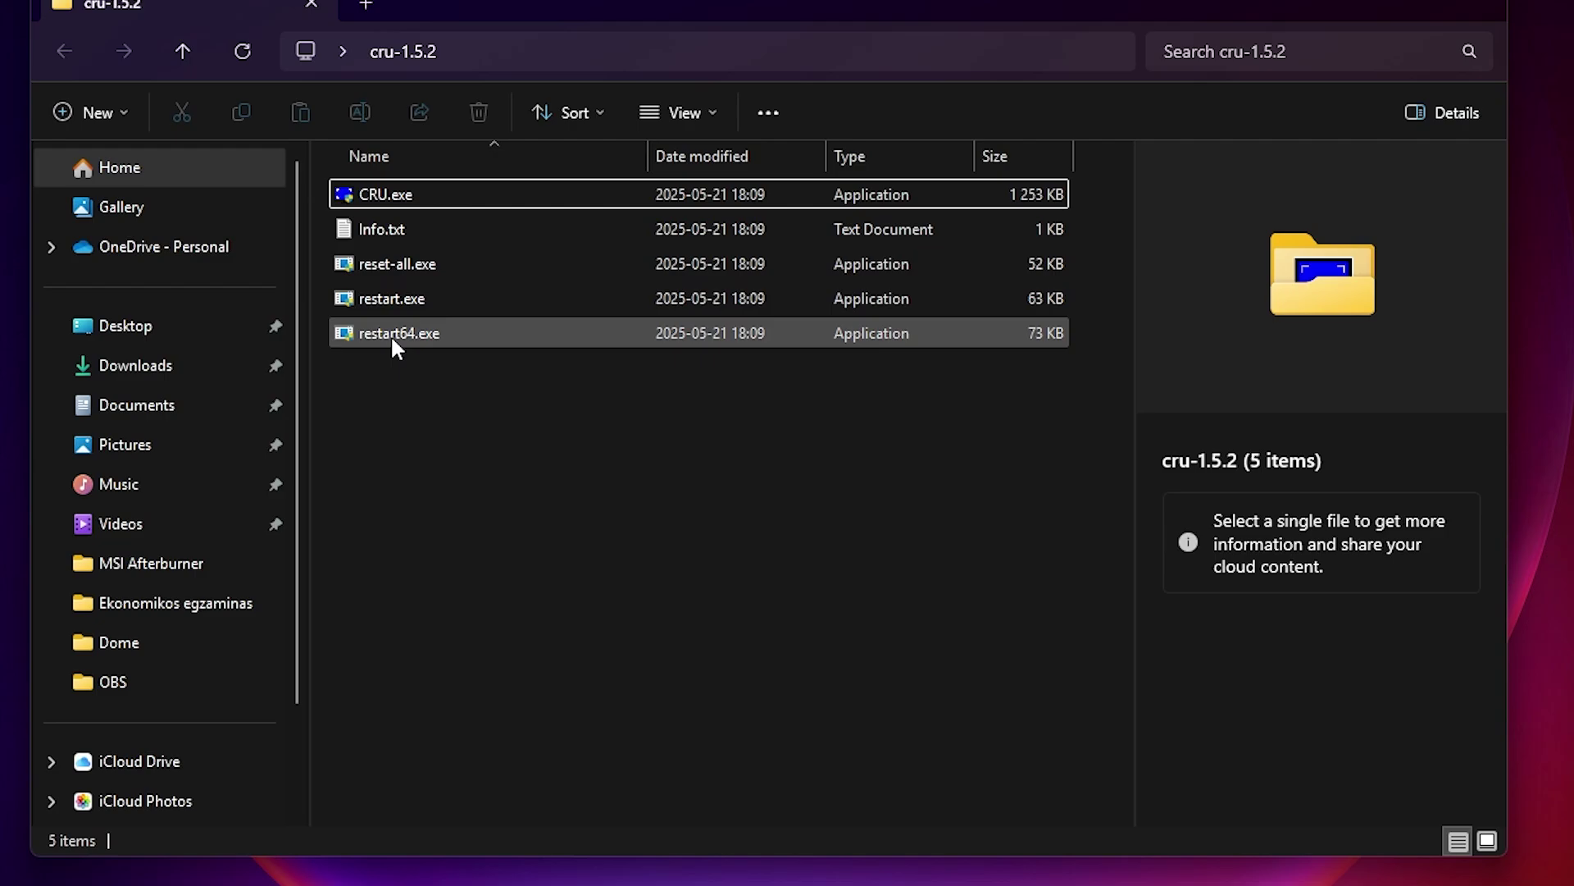
left_click(432, 328)
left_click(437, 362)
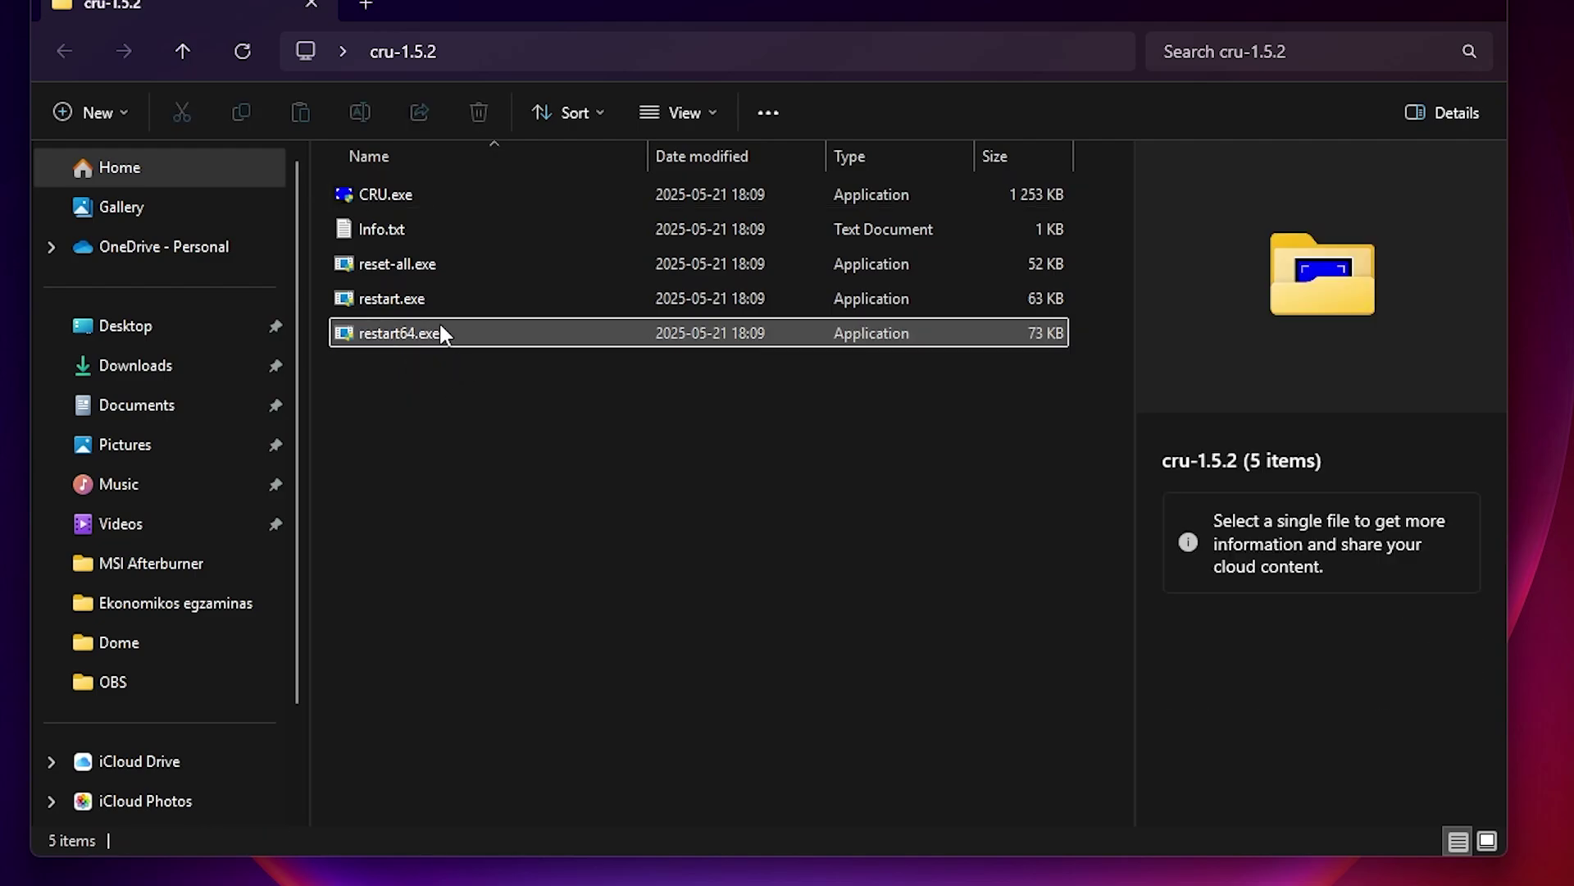
mouse_move(423, 337)
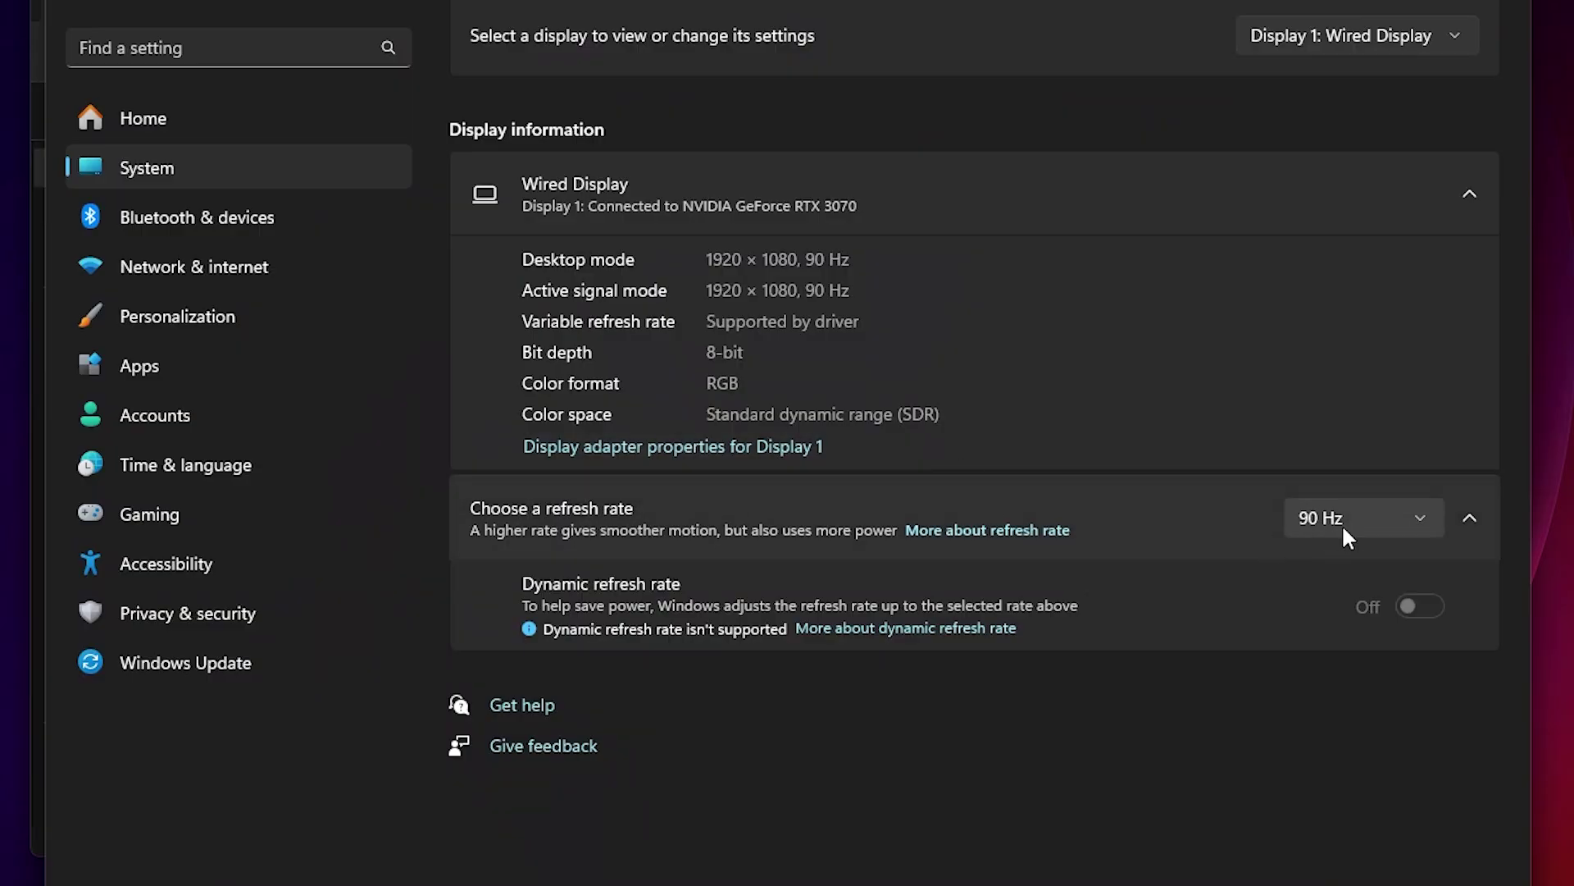
left_click(1344, 537)
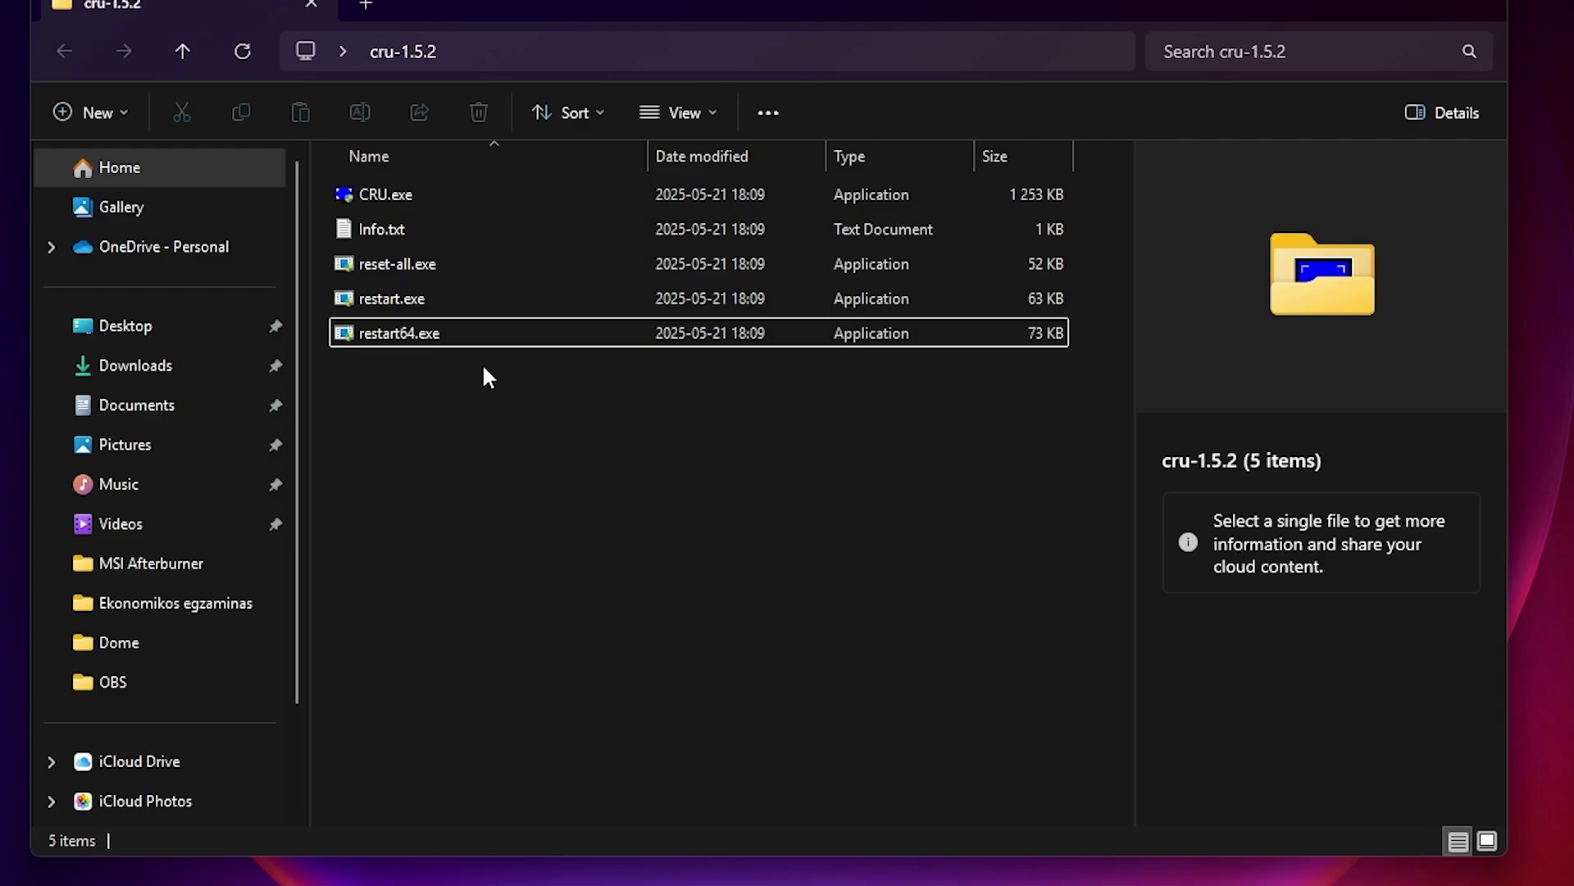
Rerun restart64.exe, then choose 65 Hz as the refresh rate and keep it.
left_click(415, 333)
left_click(422, 366)
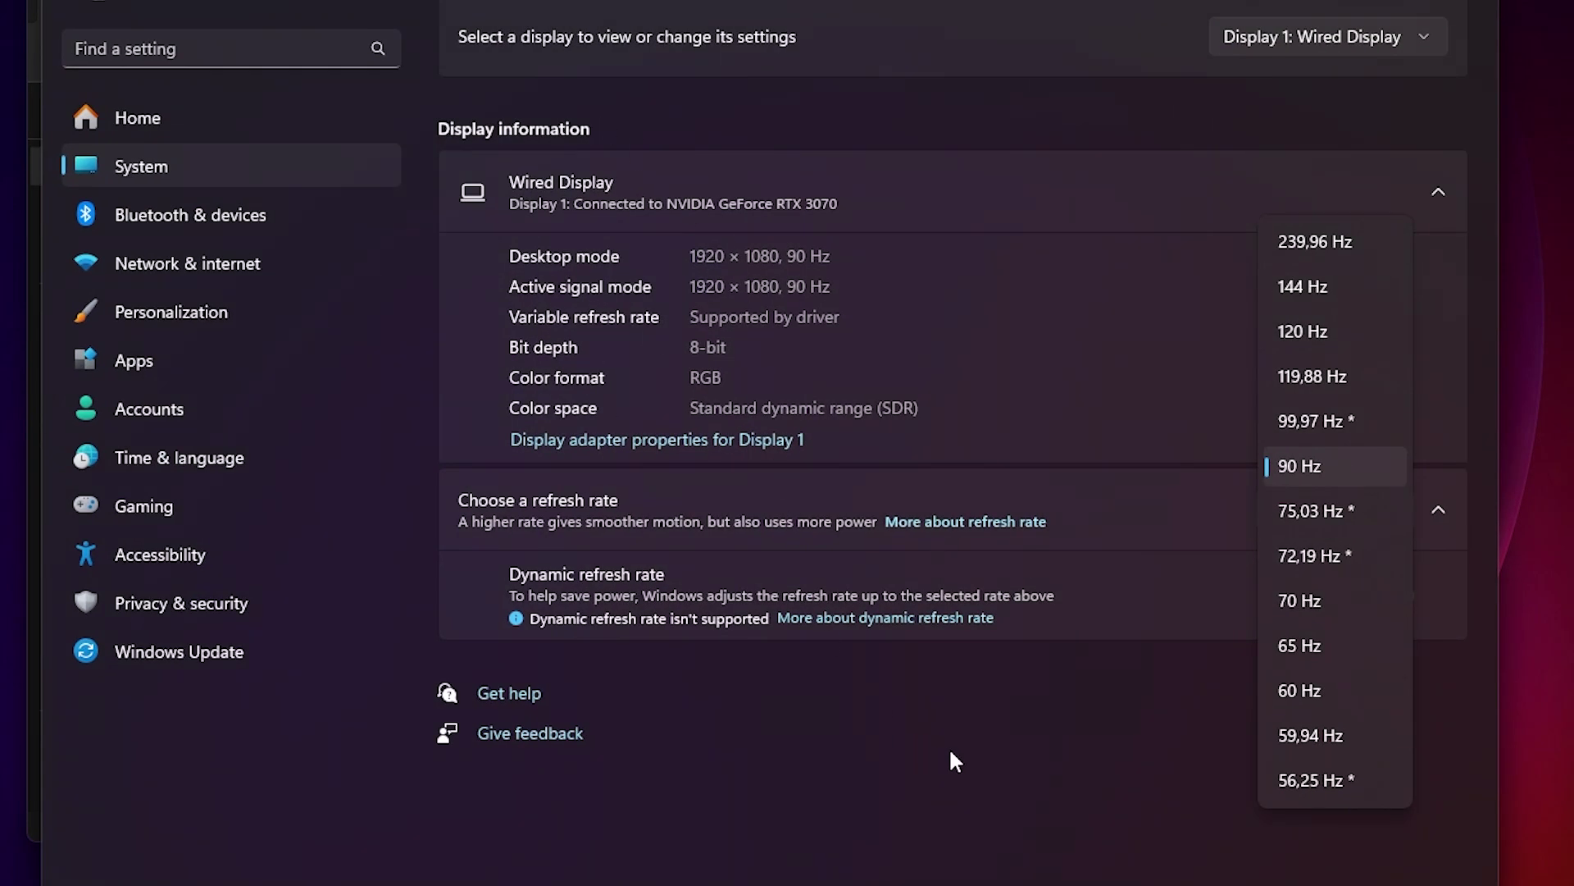
left_click(1296, 484)
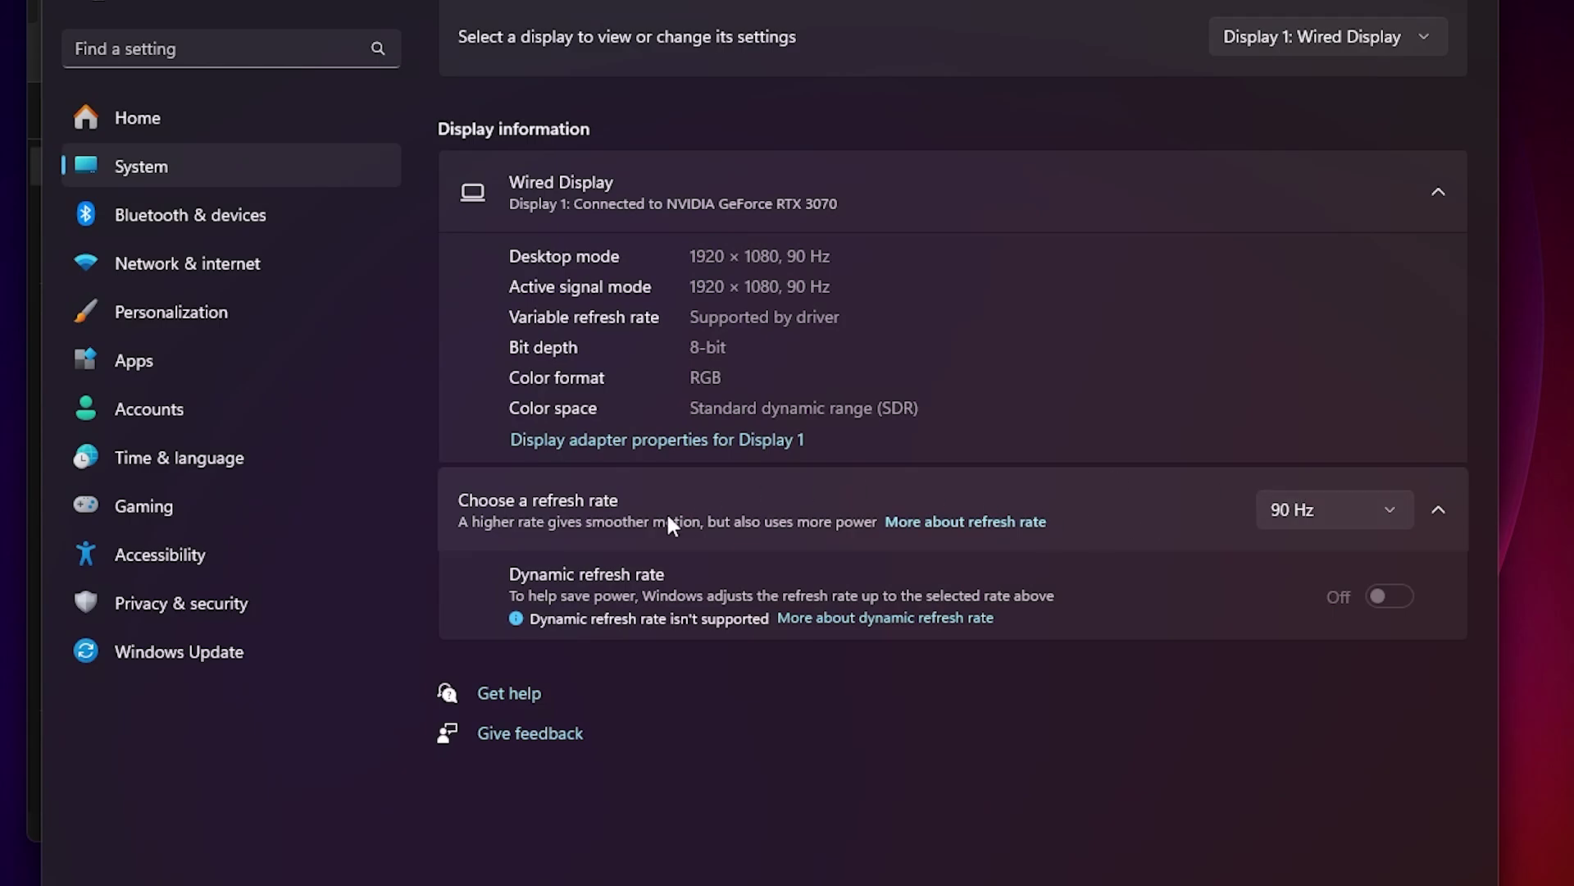
left_click(1334, 509)
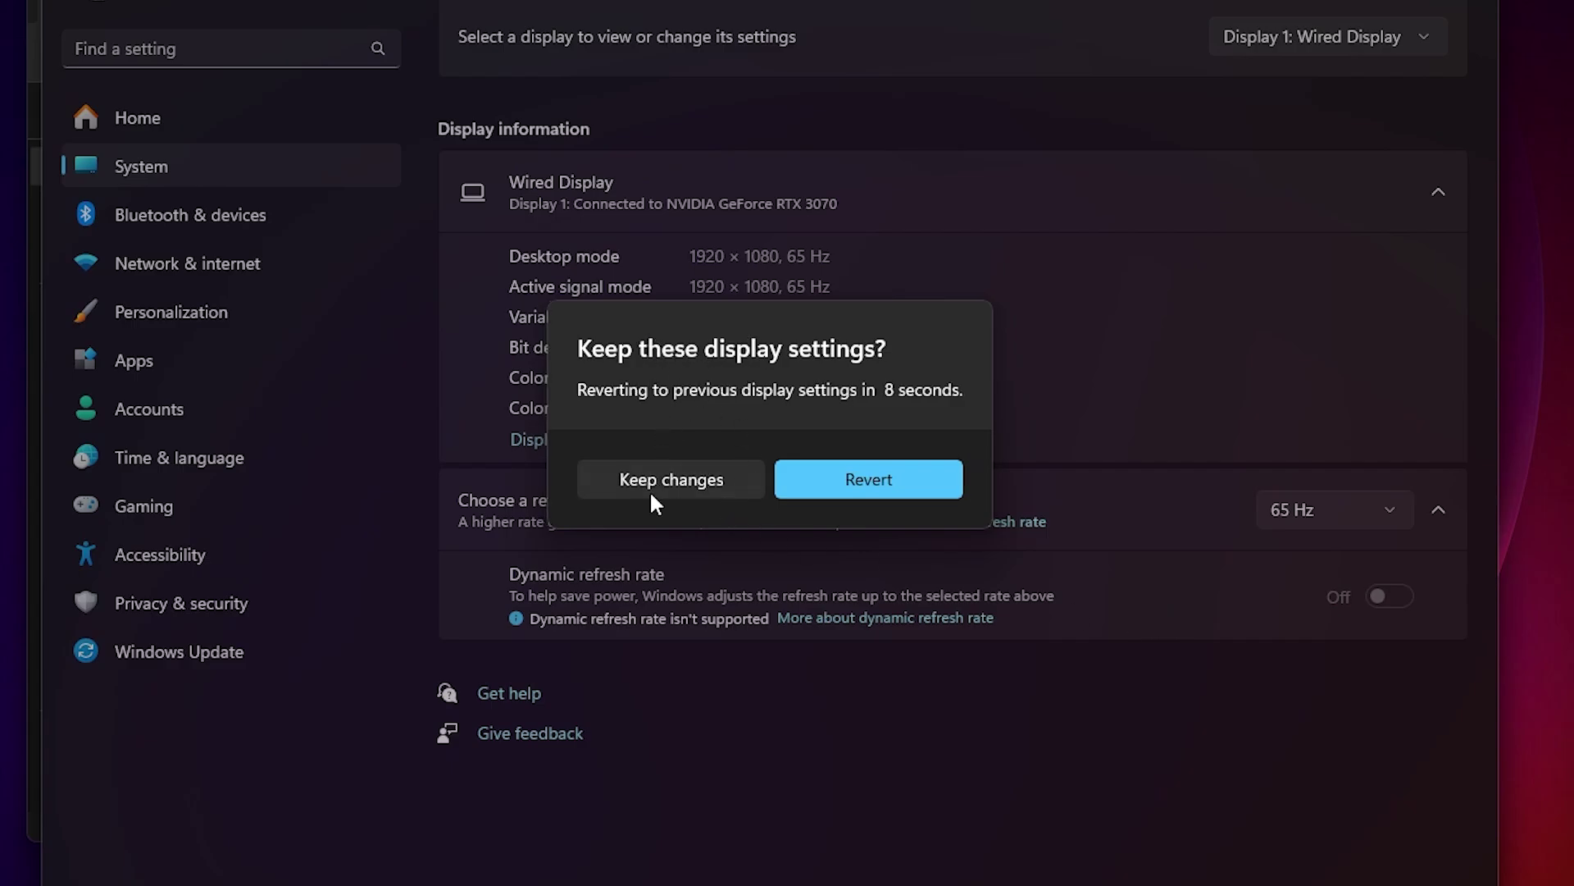
left_click(694, 482)
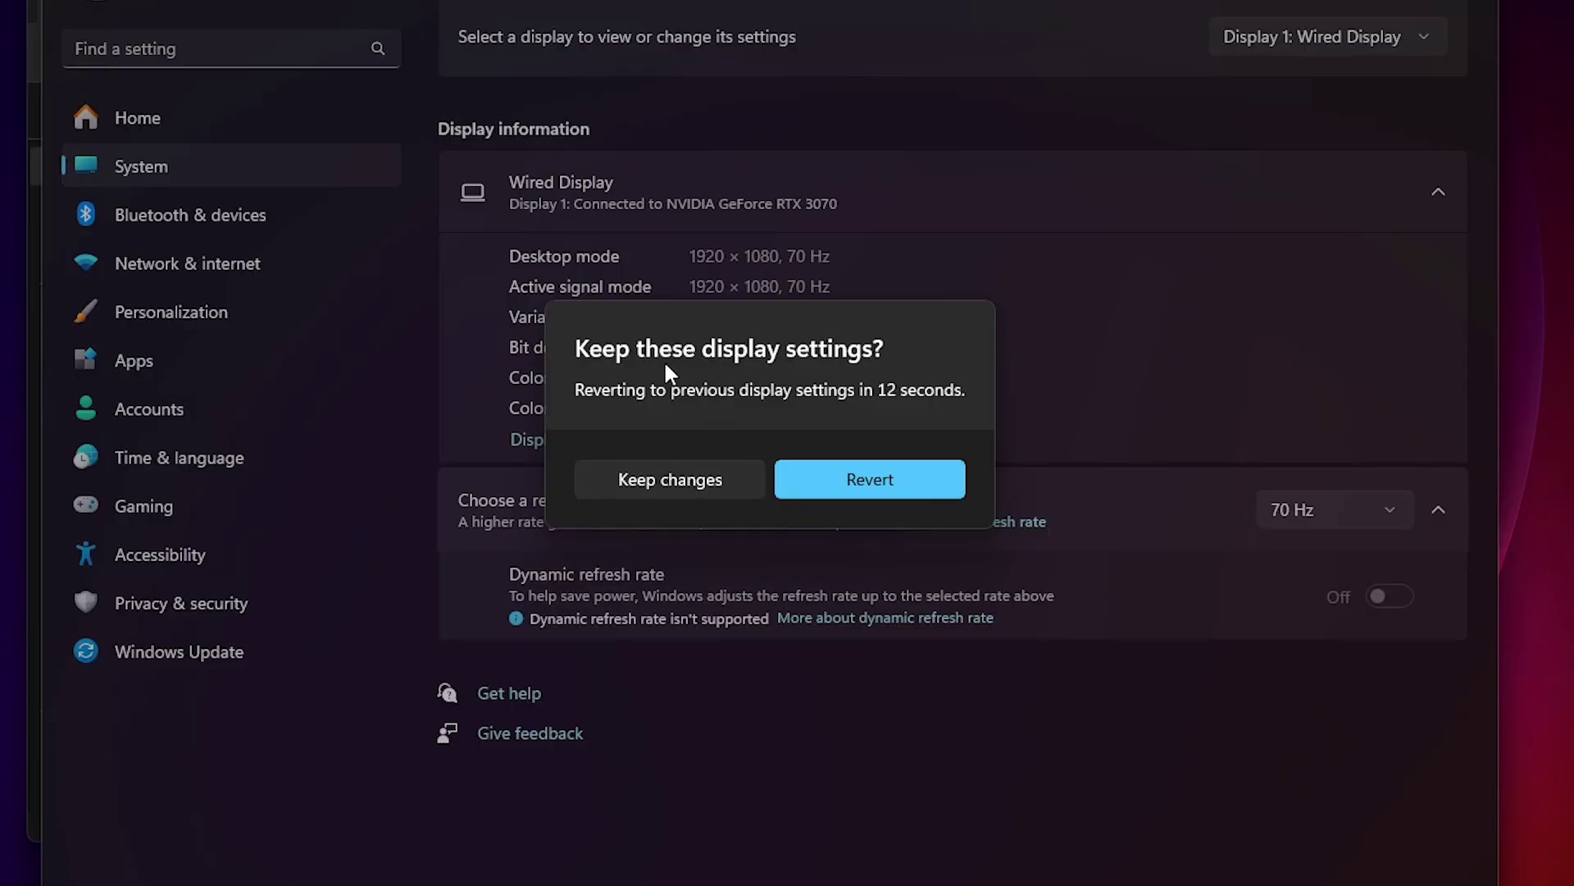
Confirm and keep the 70 Hz refresh rate.
left_click(681, 476)
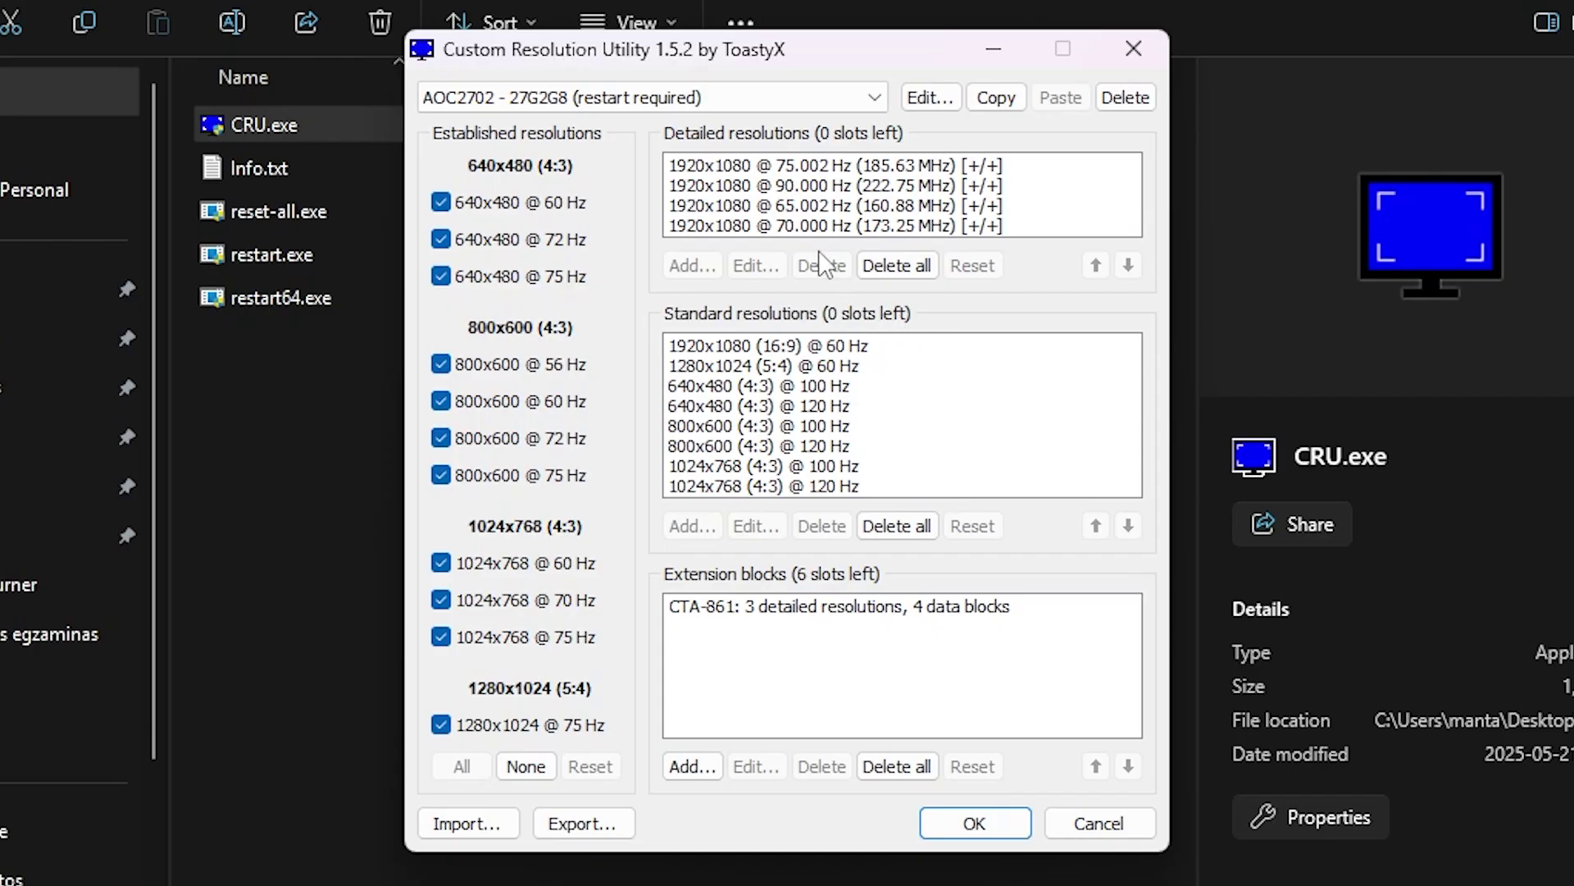
Edit the 70 Hz detailed resolution to 1920x1080 at 90.000 Hz.
left_click(783, 265)
left_click(755, 266)
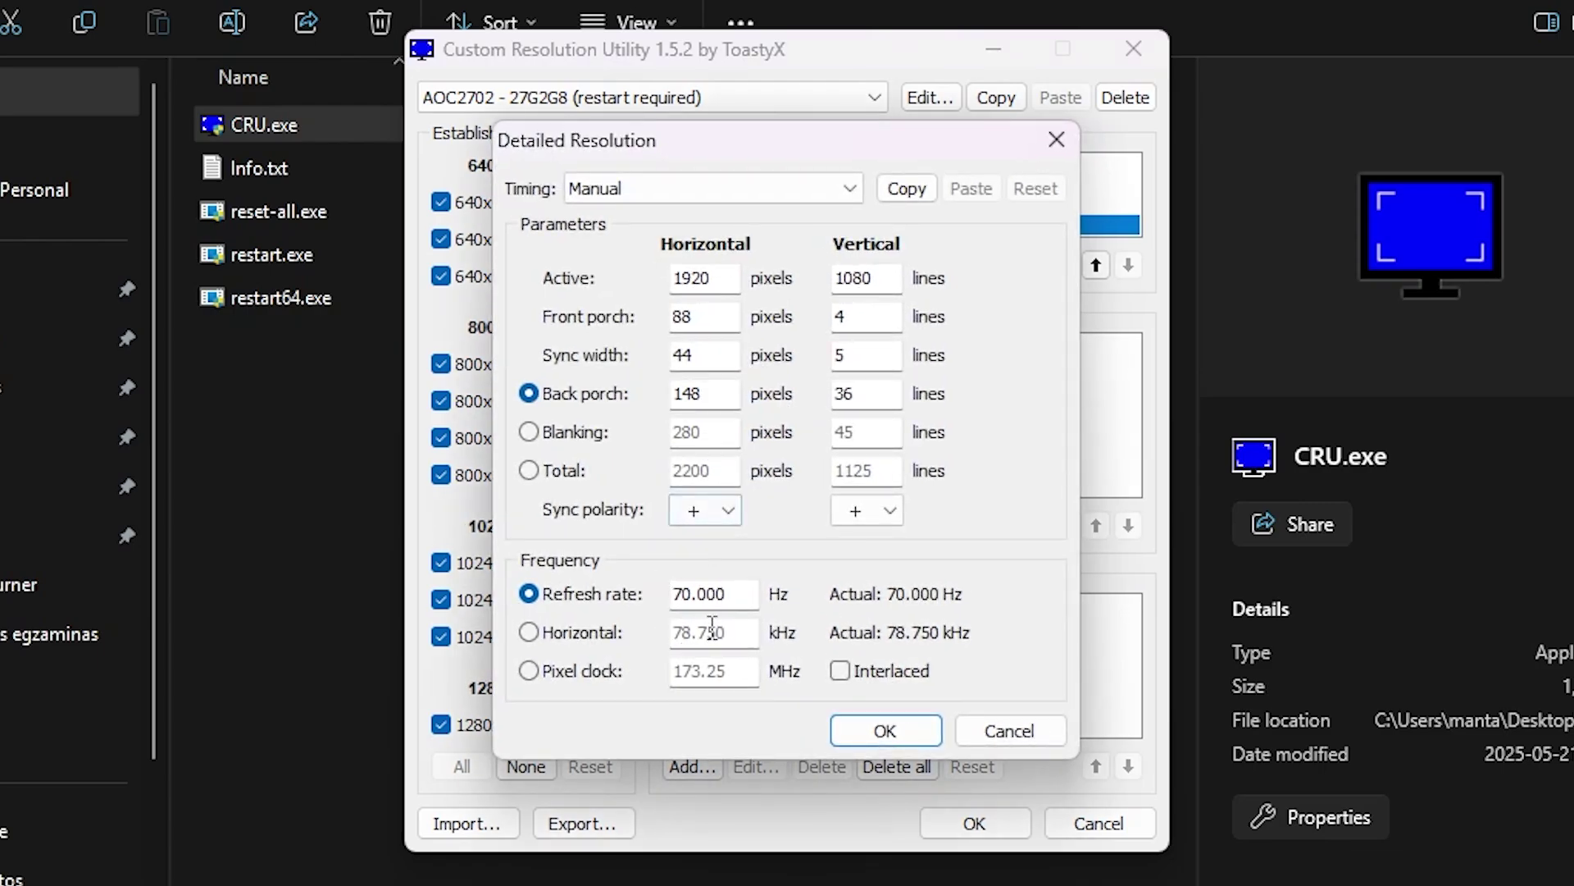
left_click_drag(693, 603, 651, 603)
type("95")
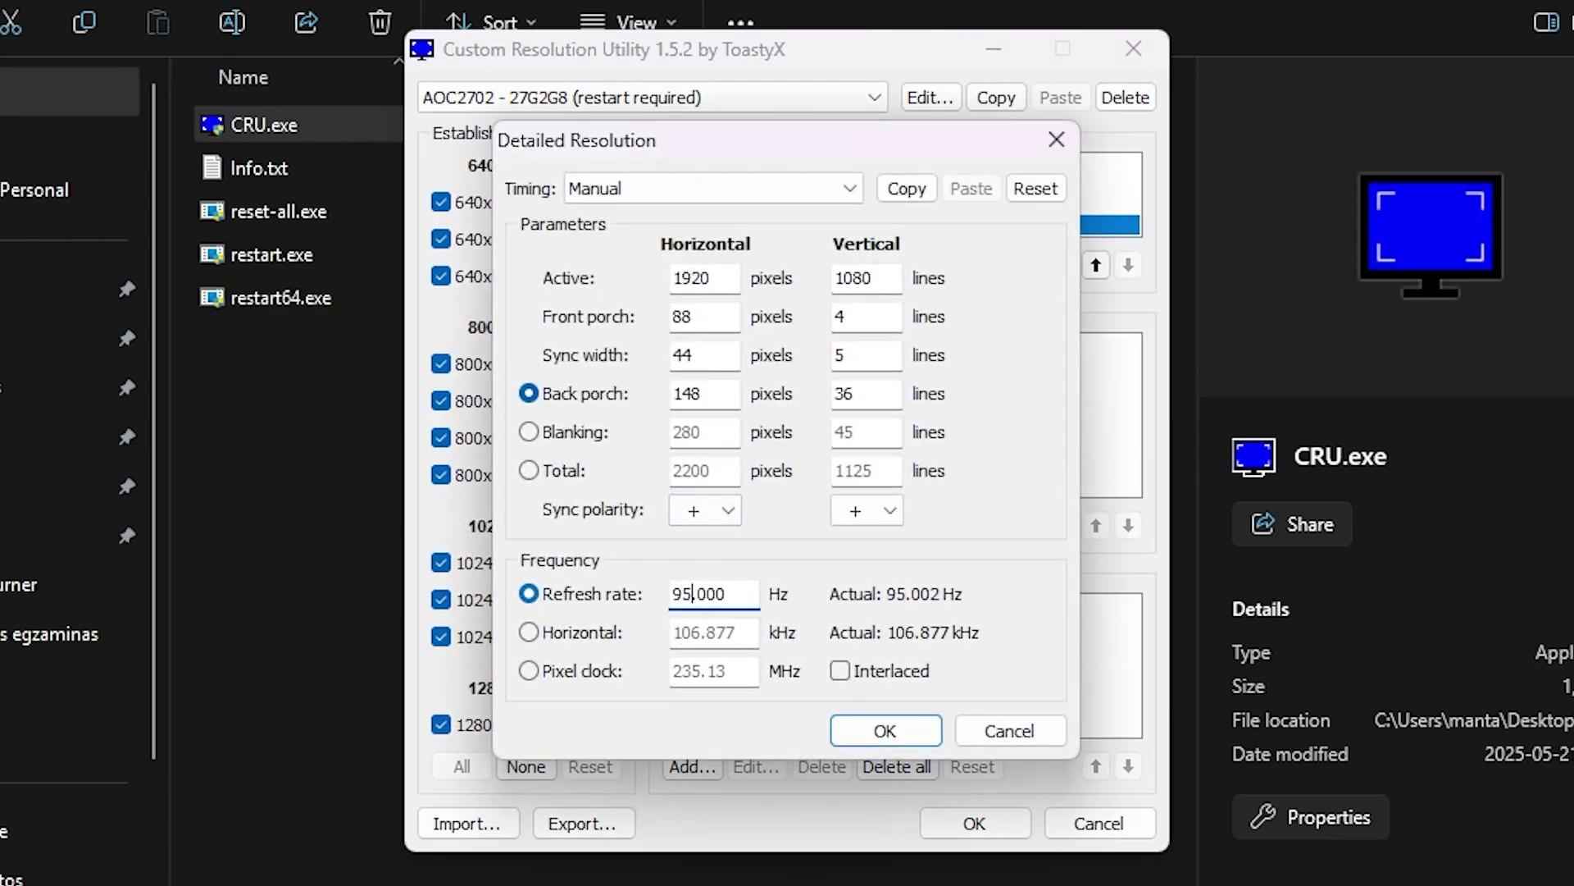
left_click(759, 603)
left_click(697, 604)
key("BackSpace")
type("0")
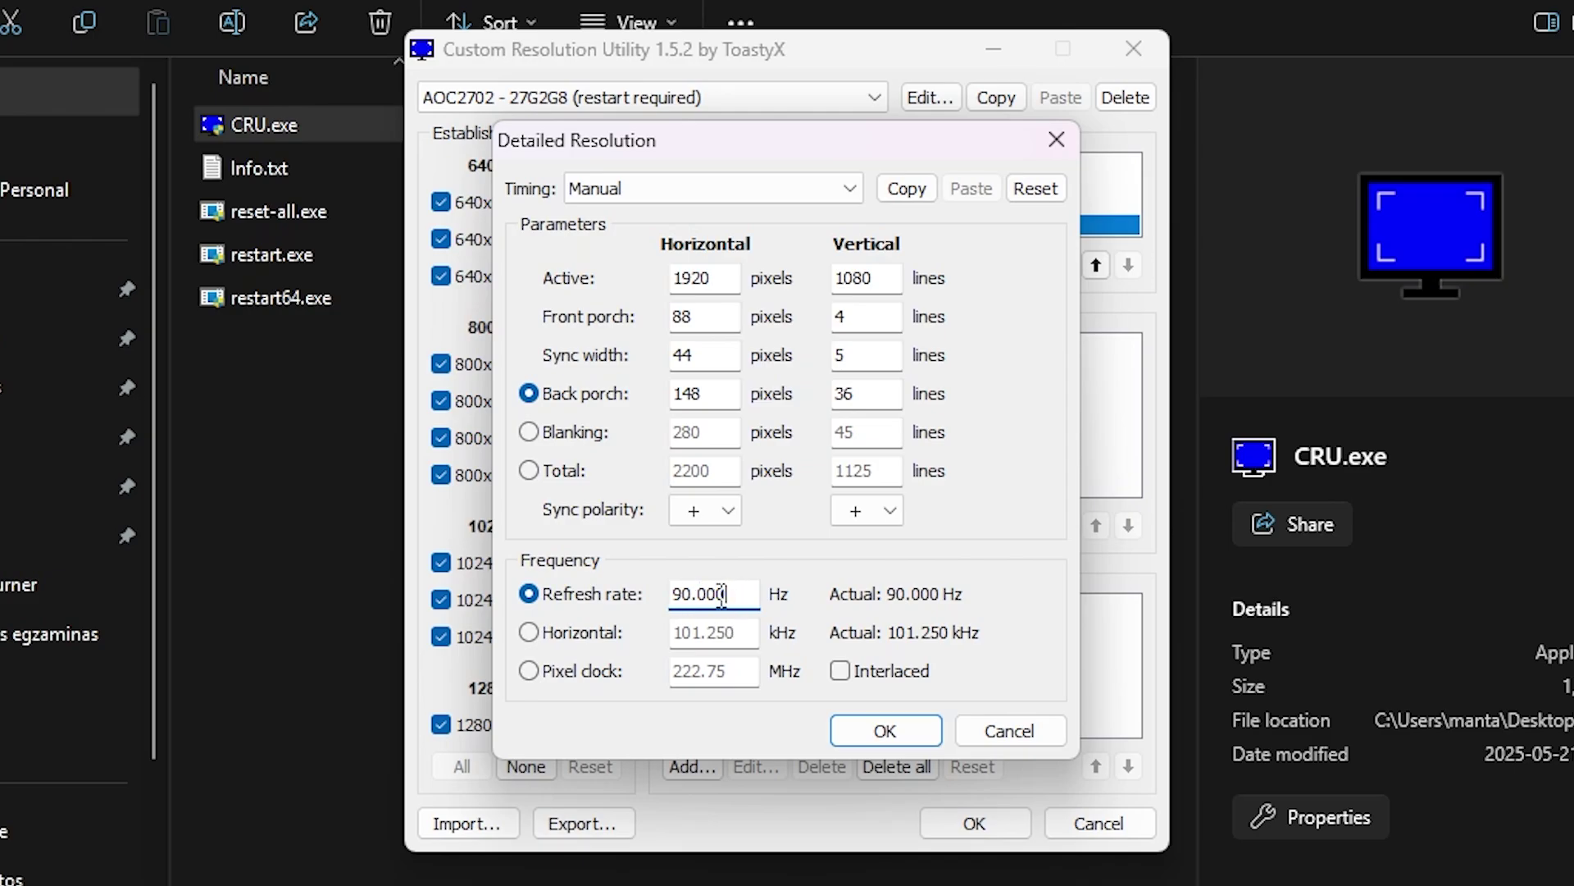
left_click(898, 733)
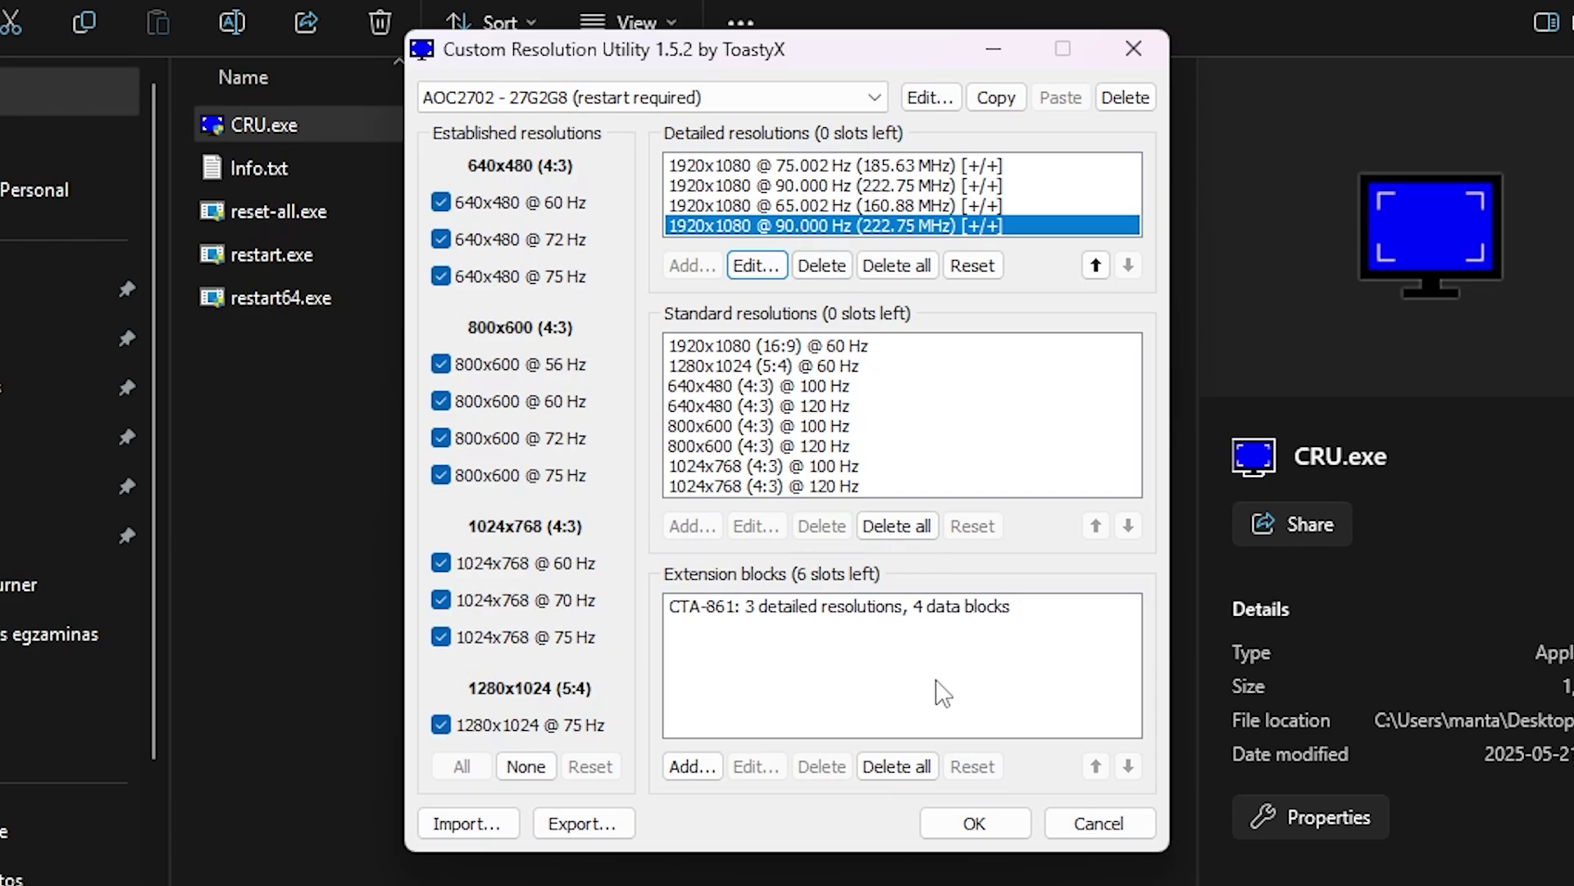
Save the edited 90 Hz resolution in CRU and run restart64.exe to apply it.
left_click(974, 823)
left_click(658, 433)
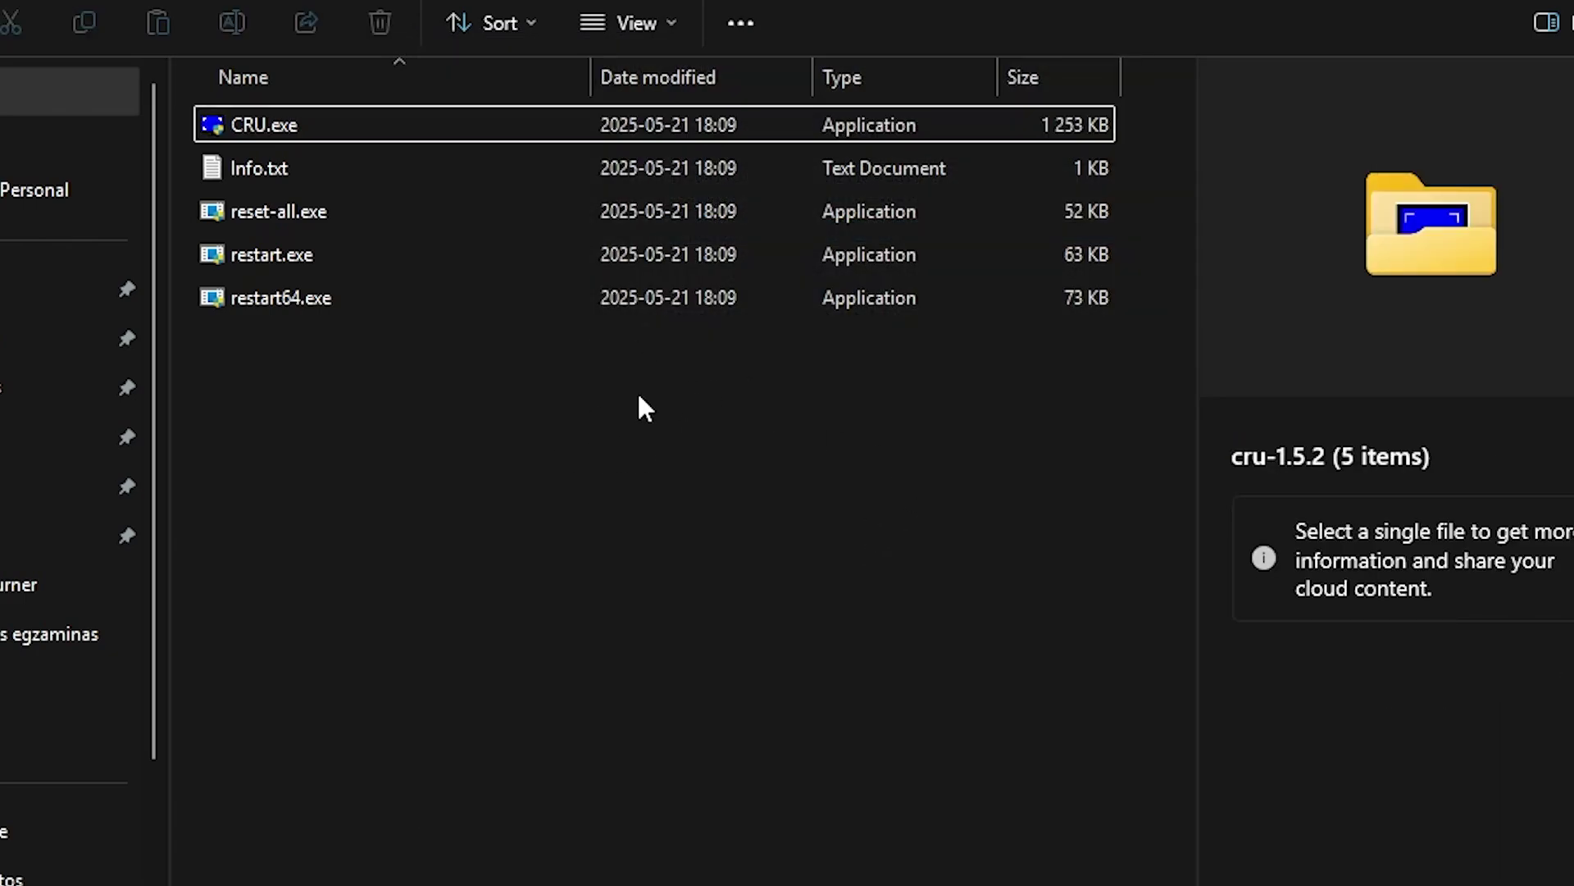
left_click(455, 320)
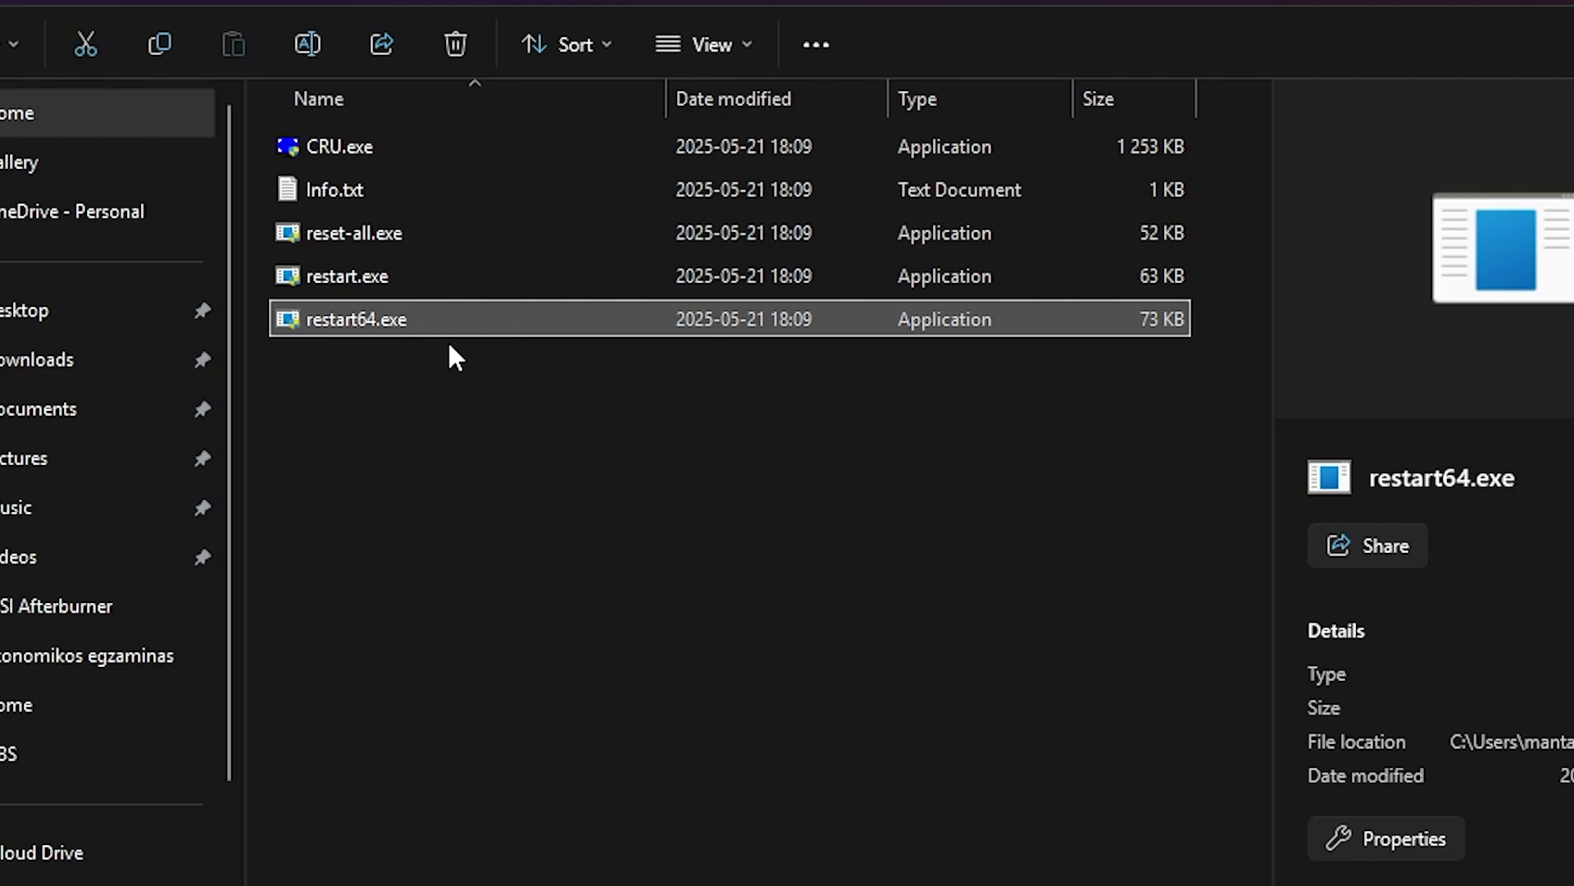
left_click(578, 373)
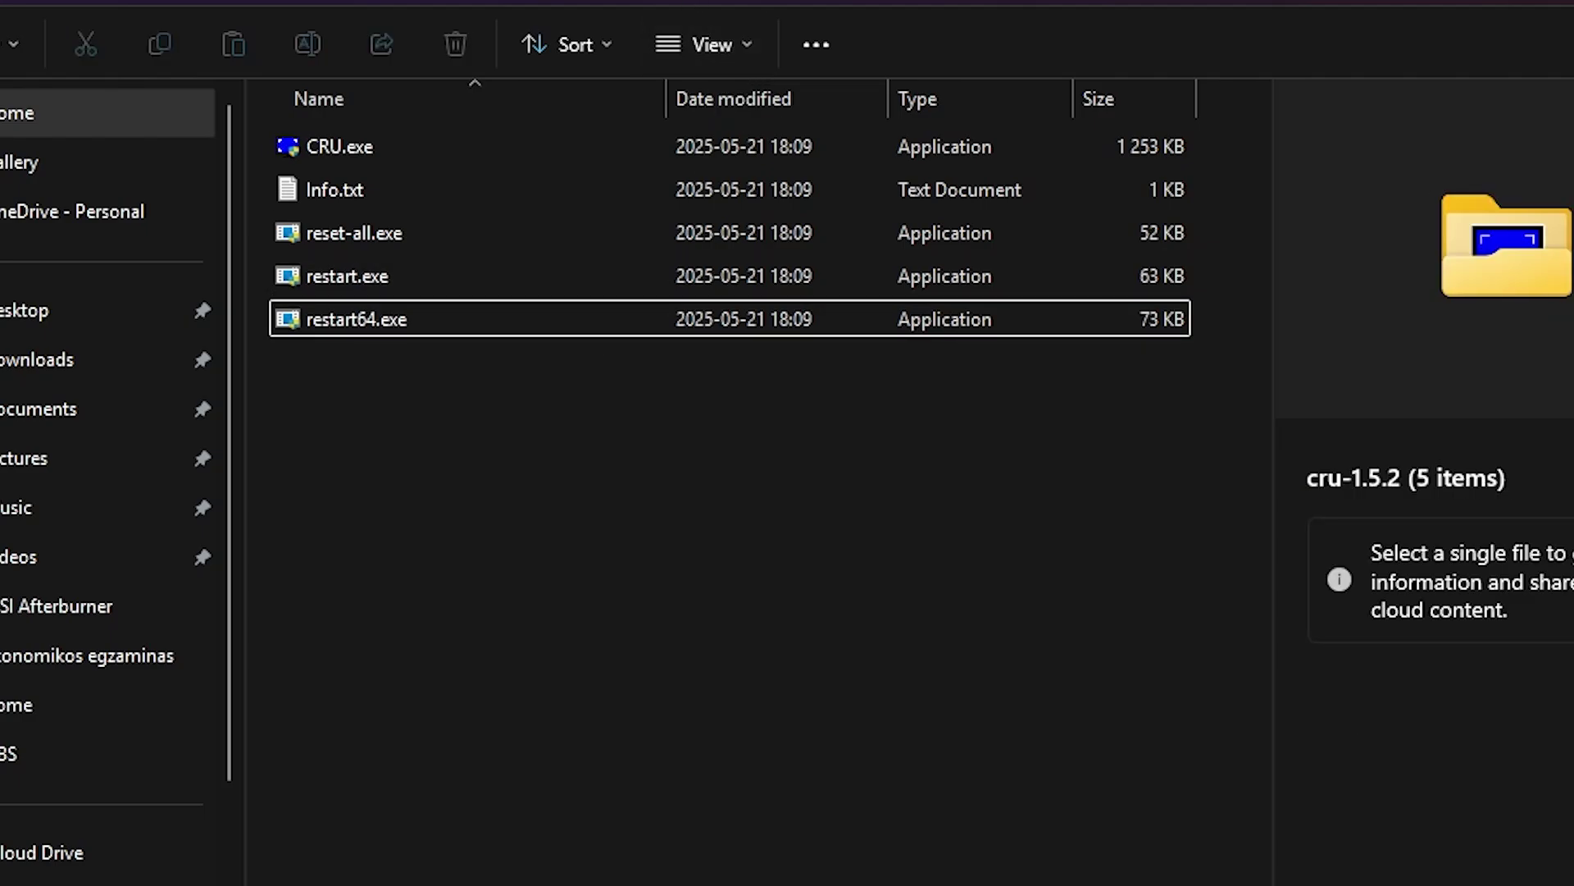